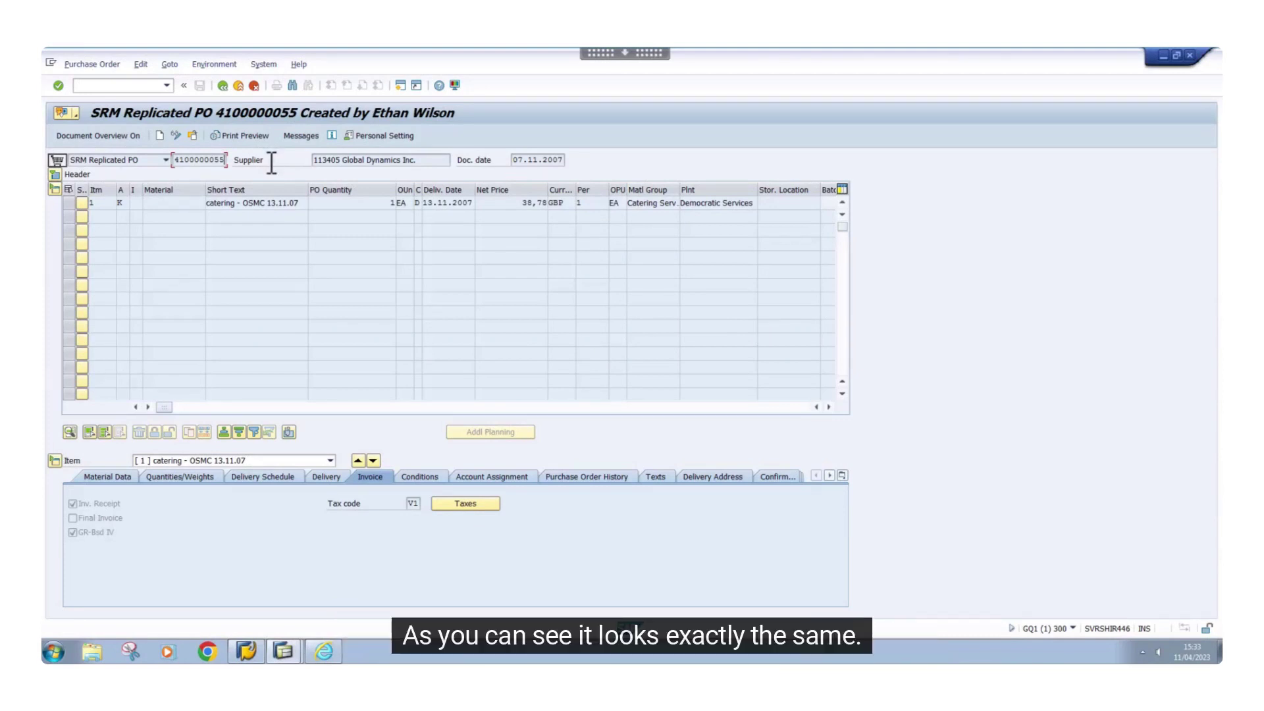
pyautogui.click(88, 64)
pyautogui.click(113, 81)
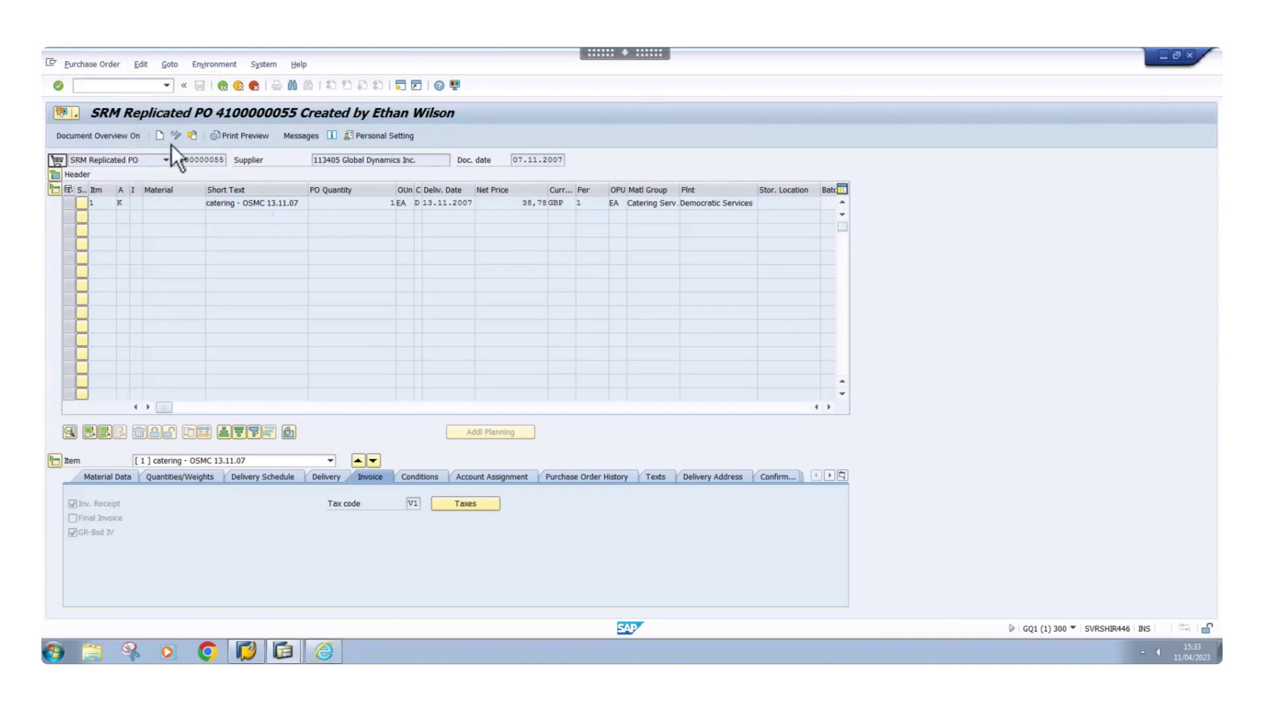
pyautogui.press('Return')
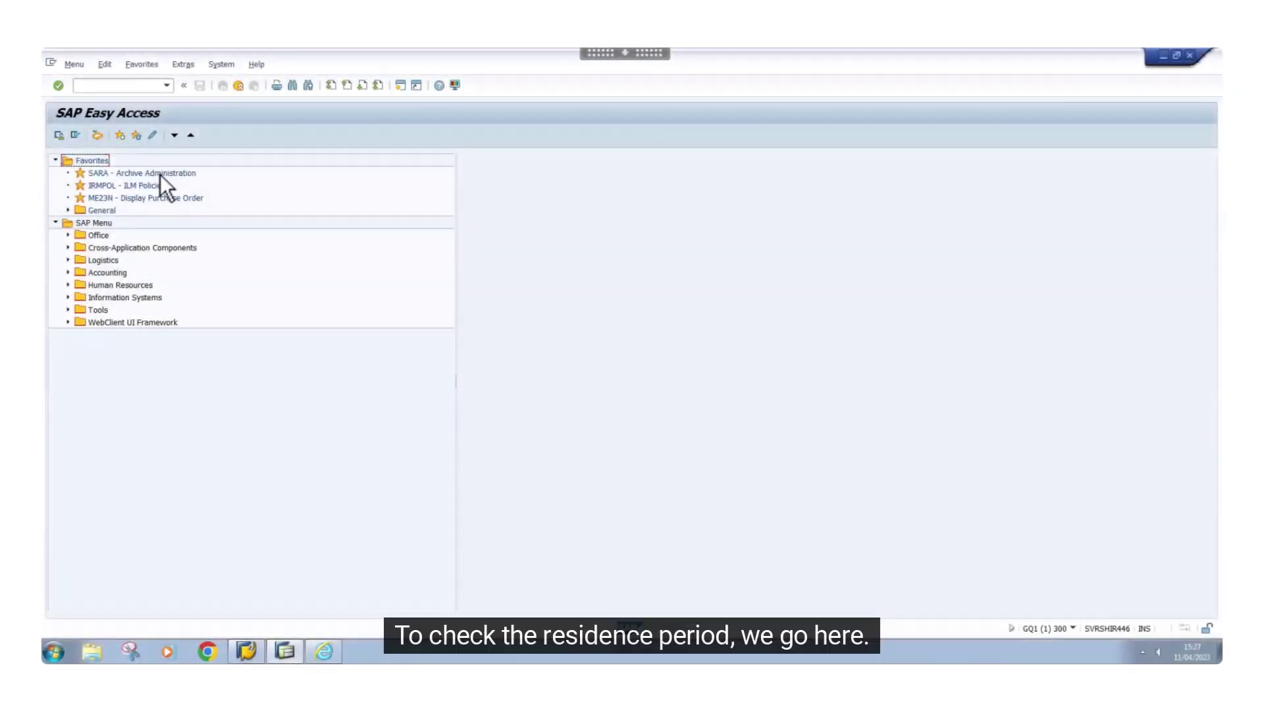
pyautogui.click(160, 173)
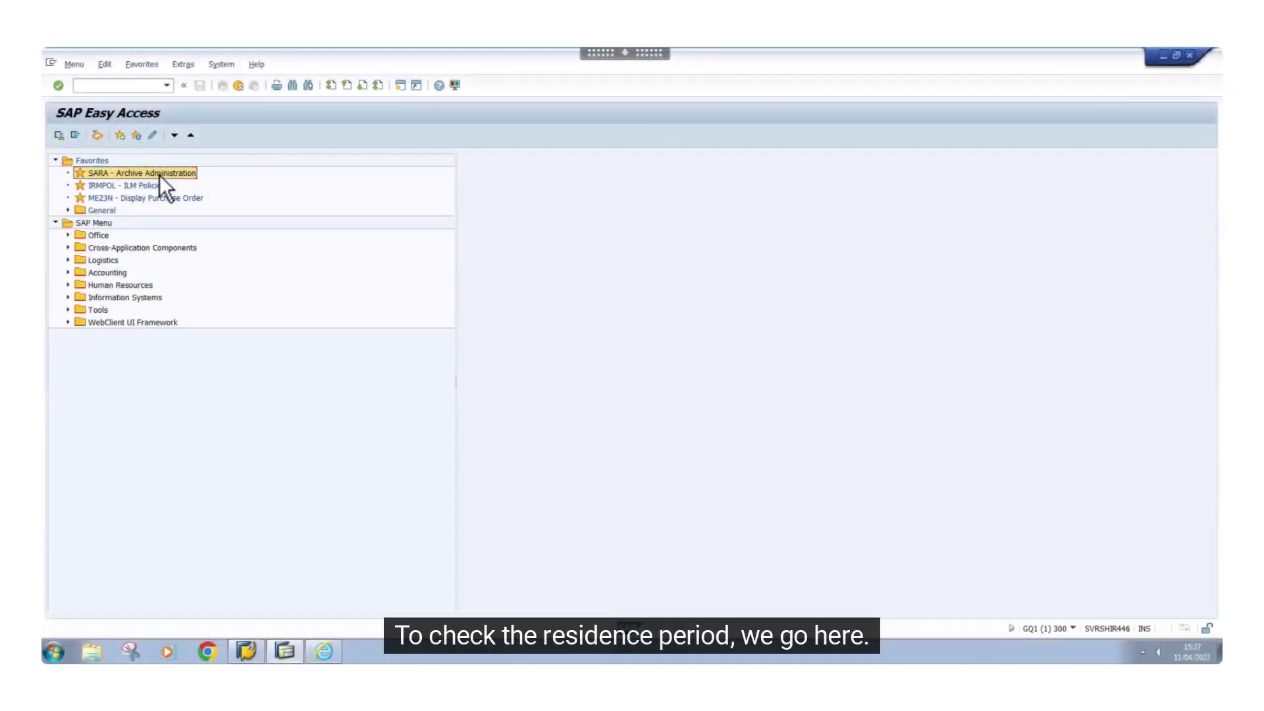
pyautogui.doubleClick(159, 174)
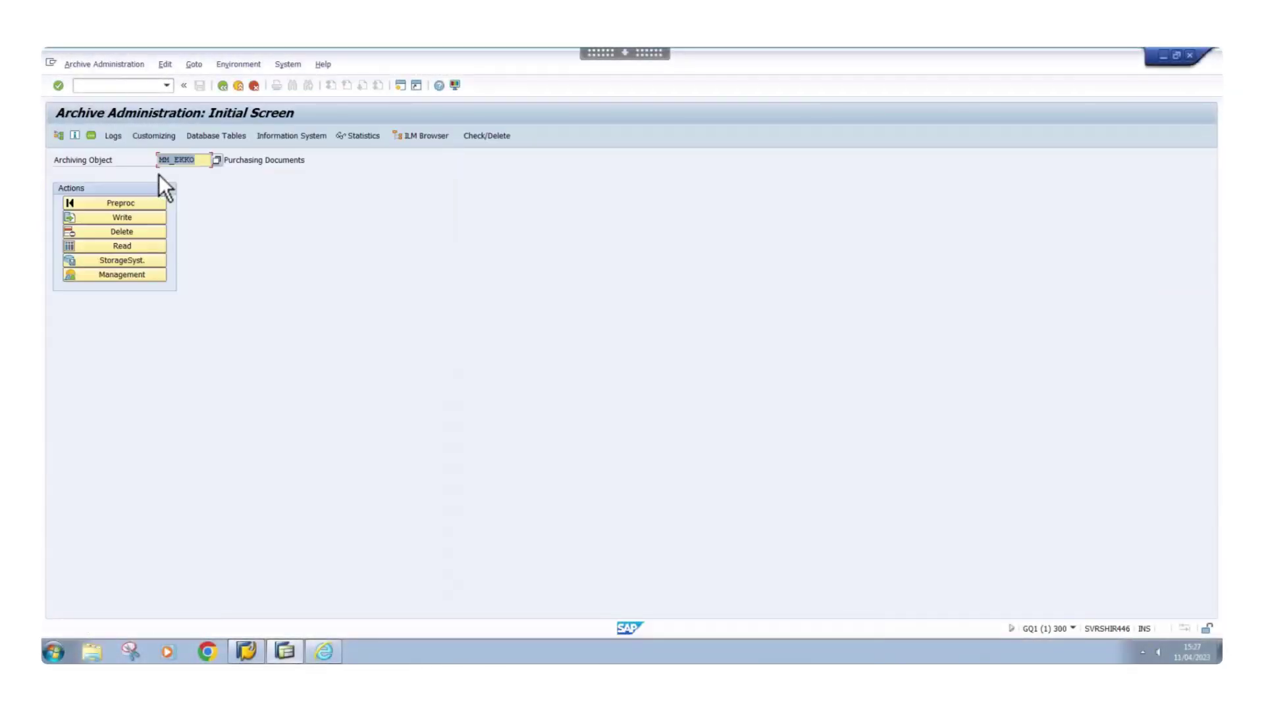
pyautogui.click(149, 136)
pyautogui.click(66, 392)
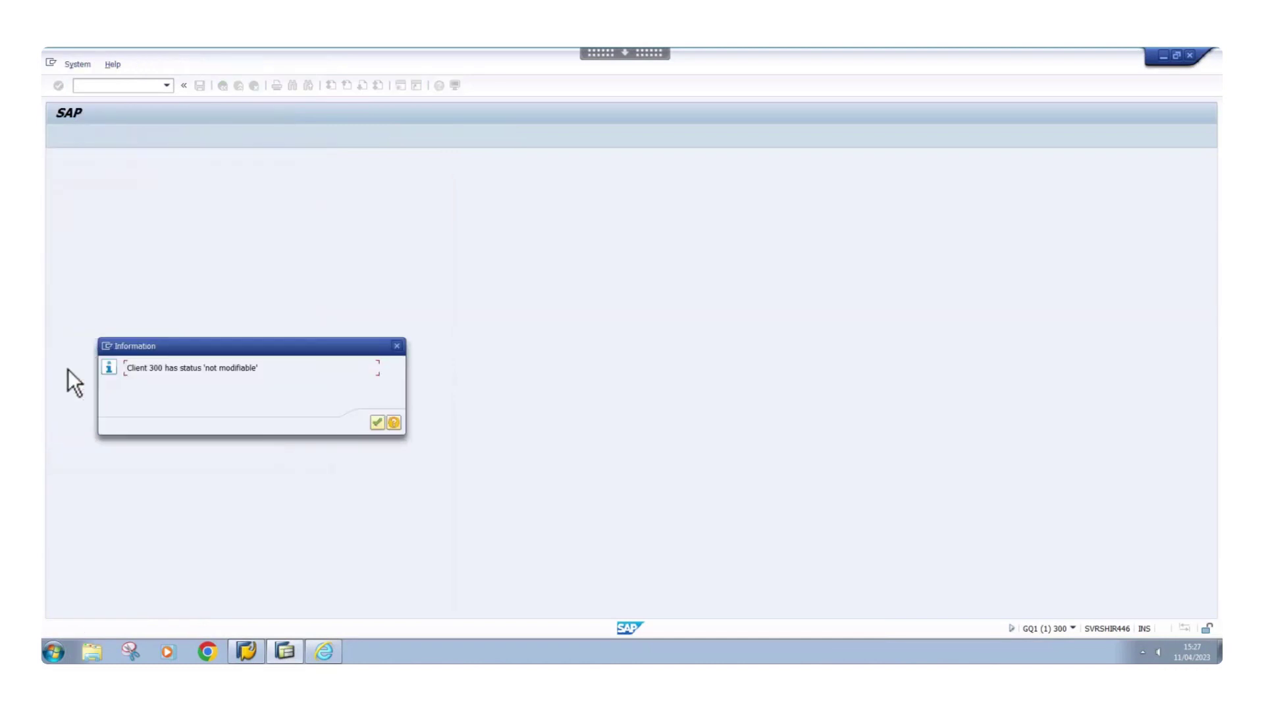
pyautogui.click(376, 422)
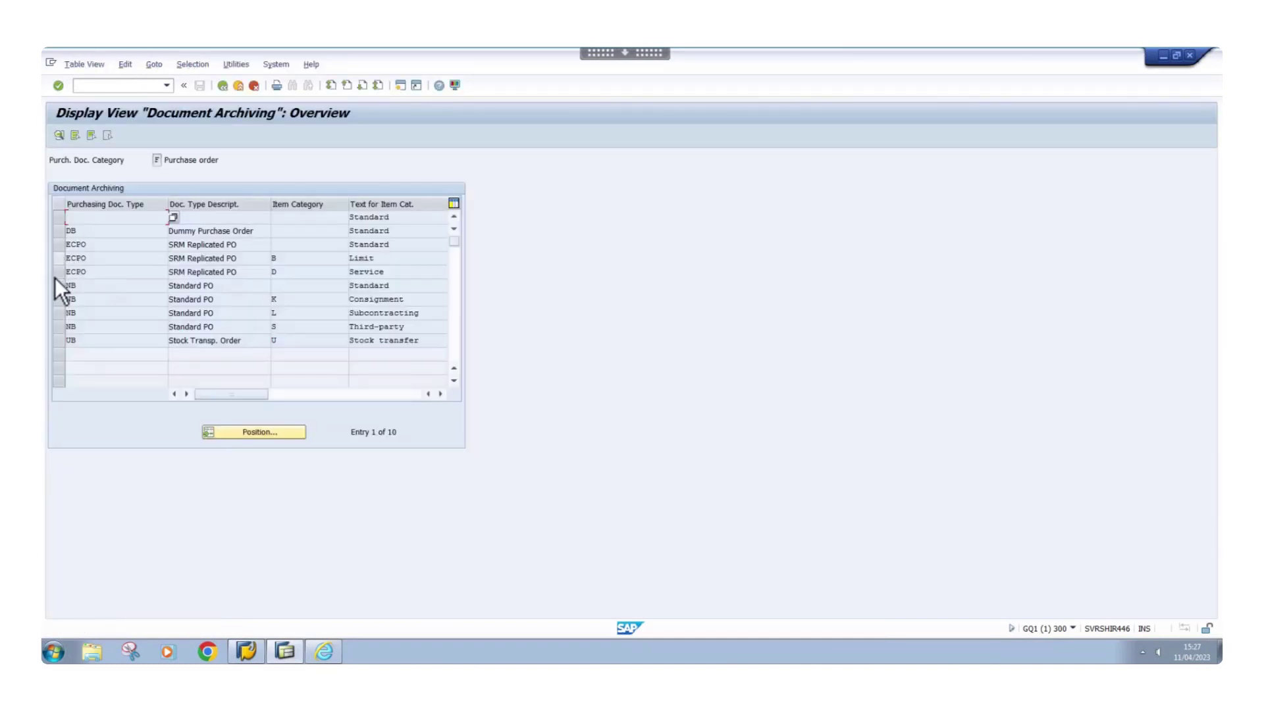
pyautogui.click(69, 285)
pyautogui.click(59, 136)
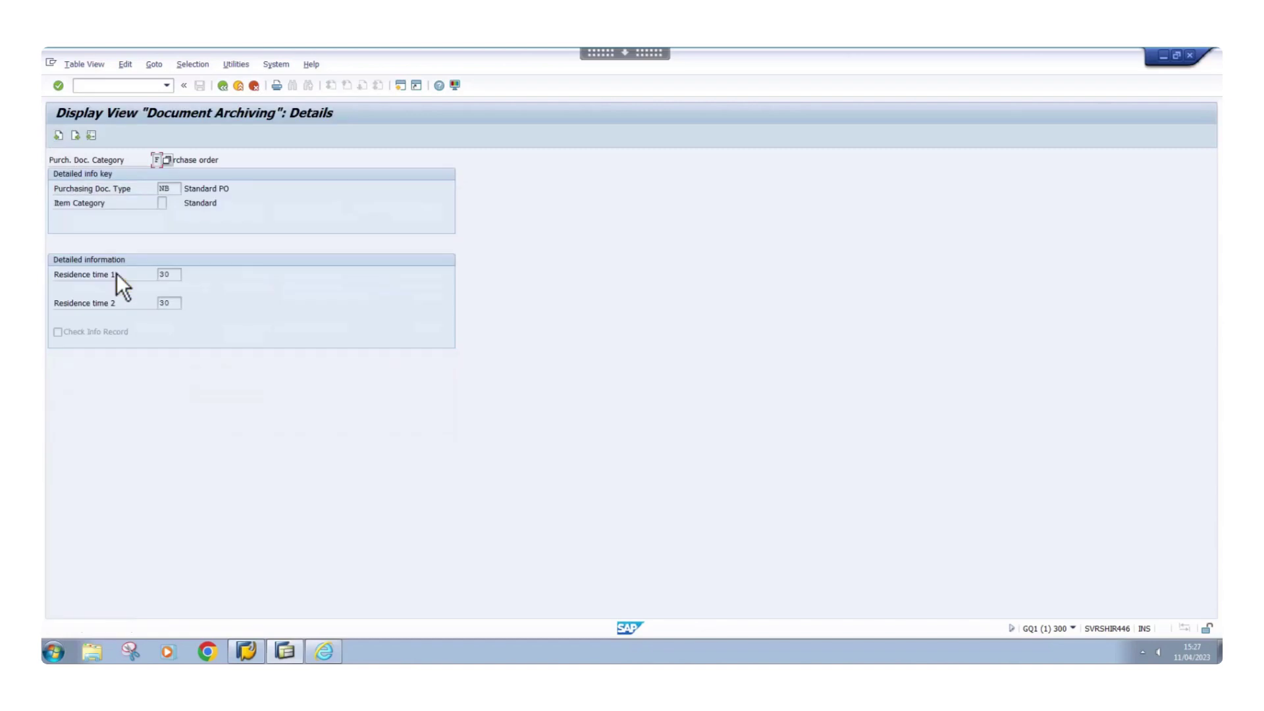
pyautogui.click(179, 275)
pyautogui.click(172, 302)
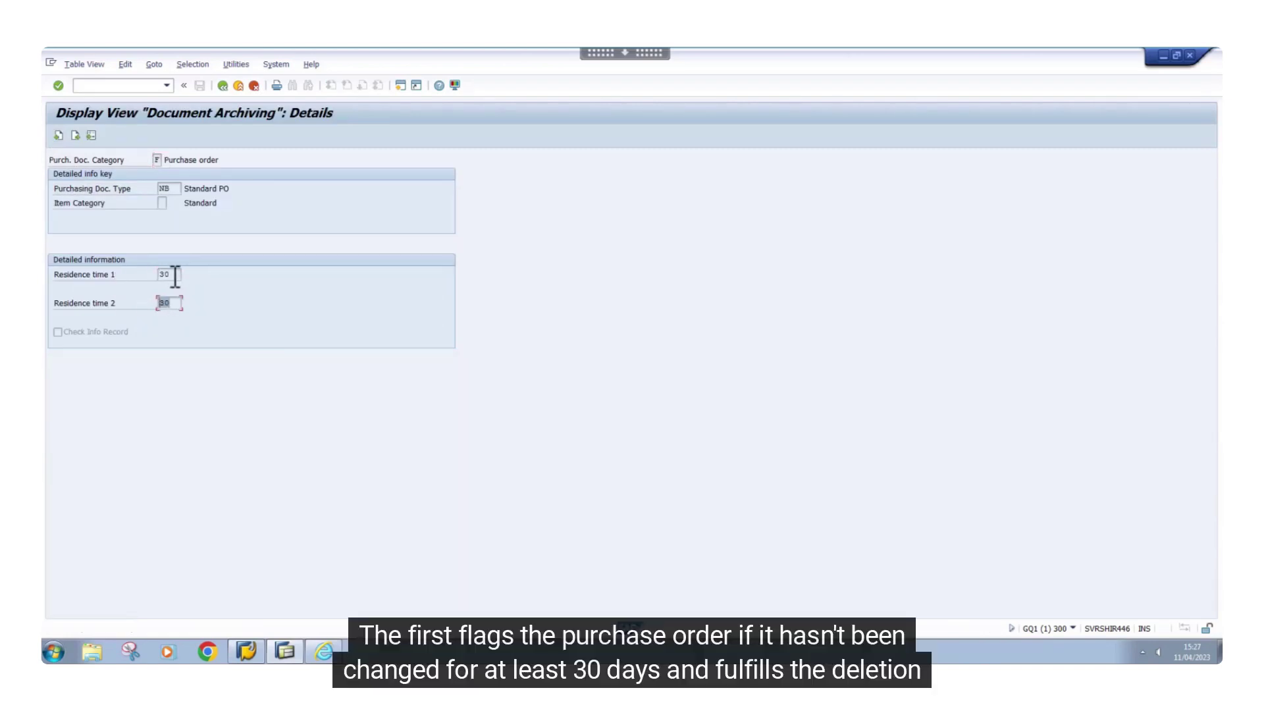
pyautogui.click(175, 275)
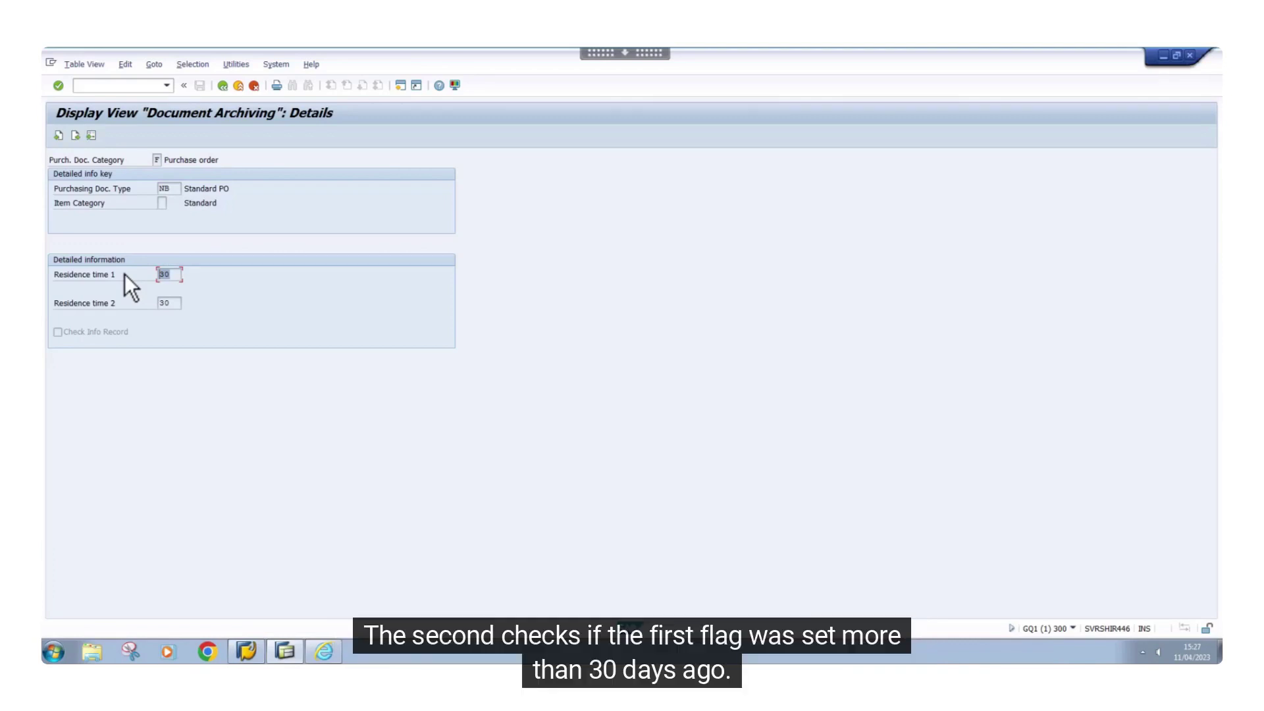
pyautogui.click(178, 303)
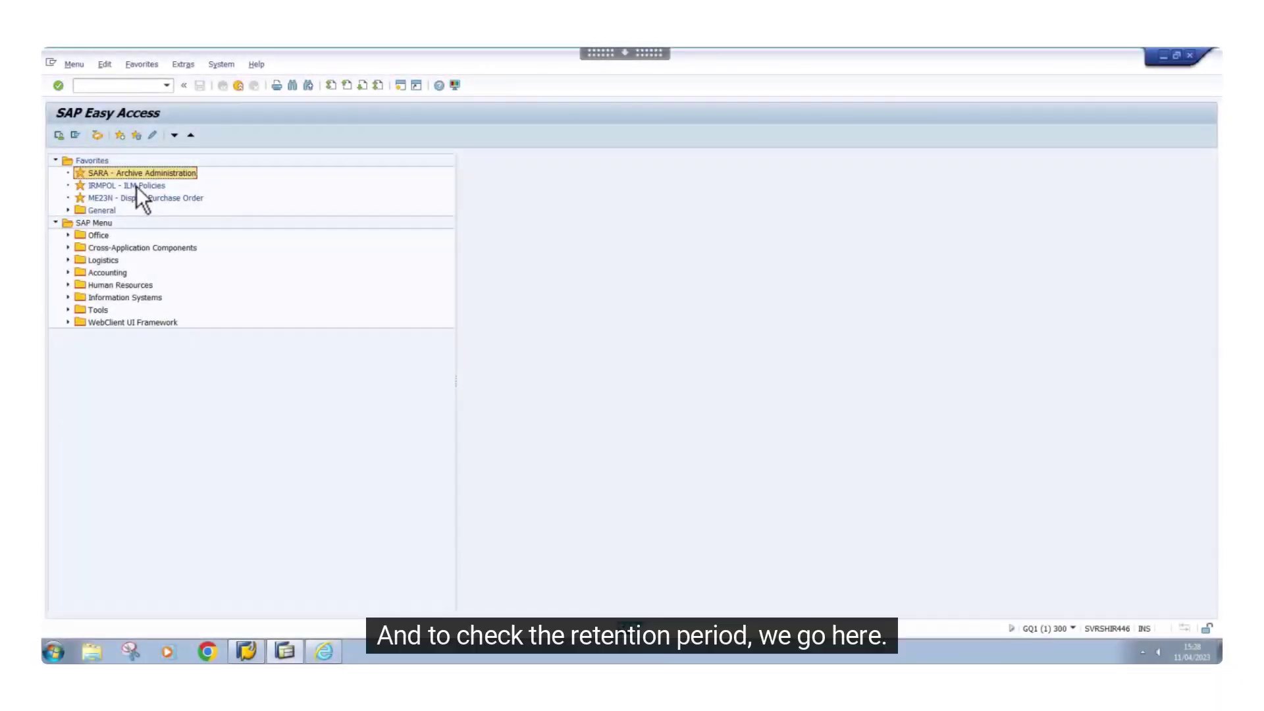
# Check the MM_EKKO retention rule in ILM Policies: live policy ZARCHNONHR, 10 years
pyautogui.click(129, 185)
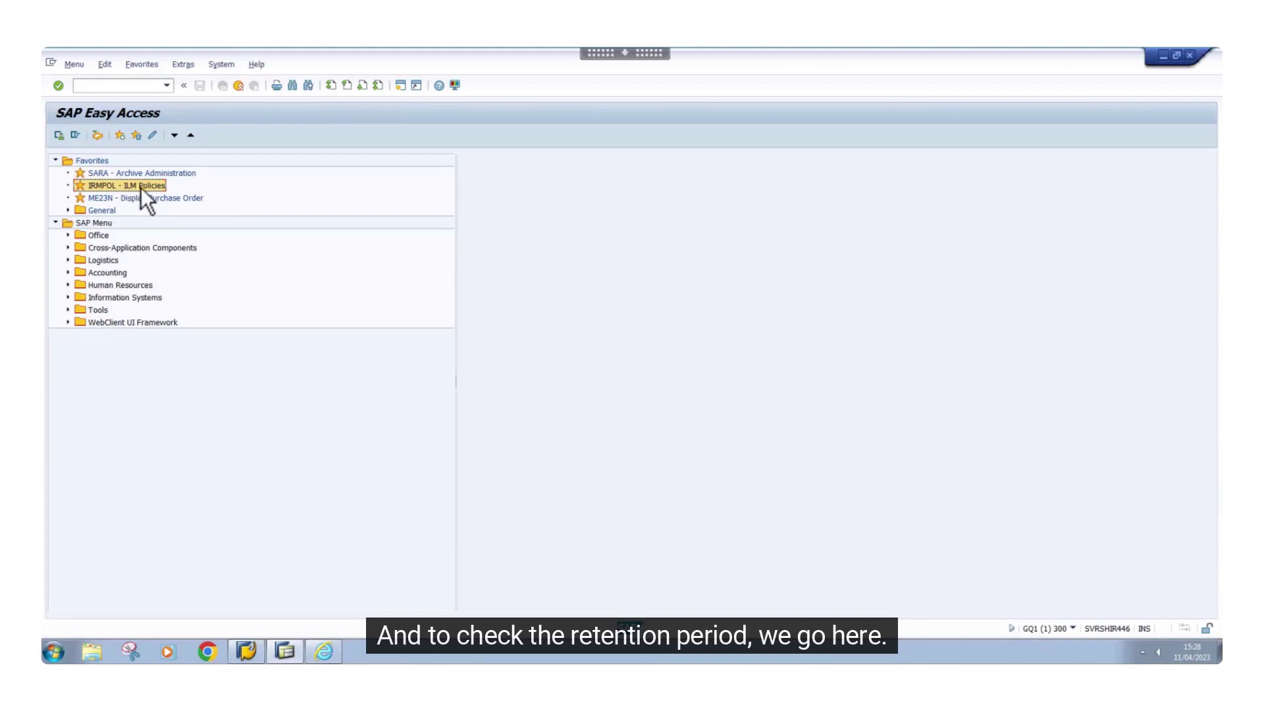
pyautogui.click(333, 644)
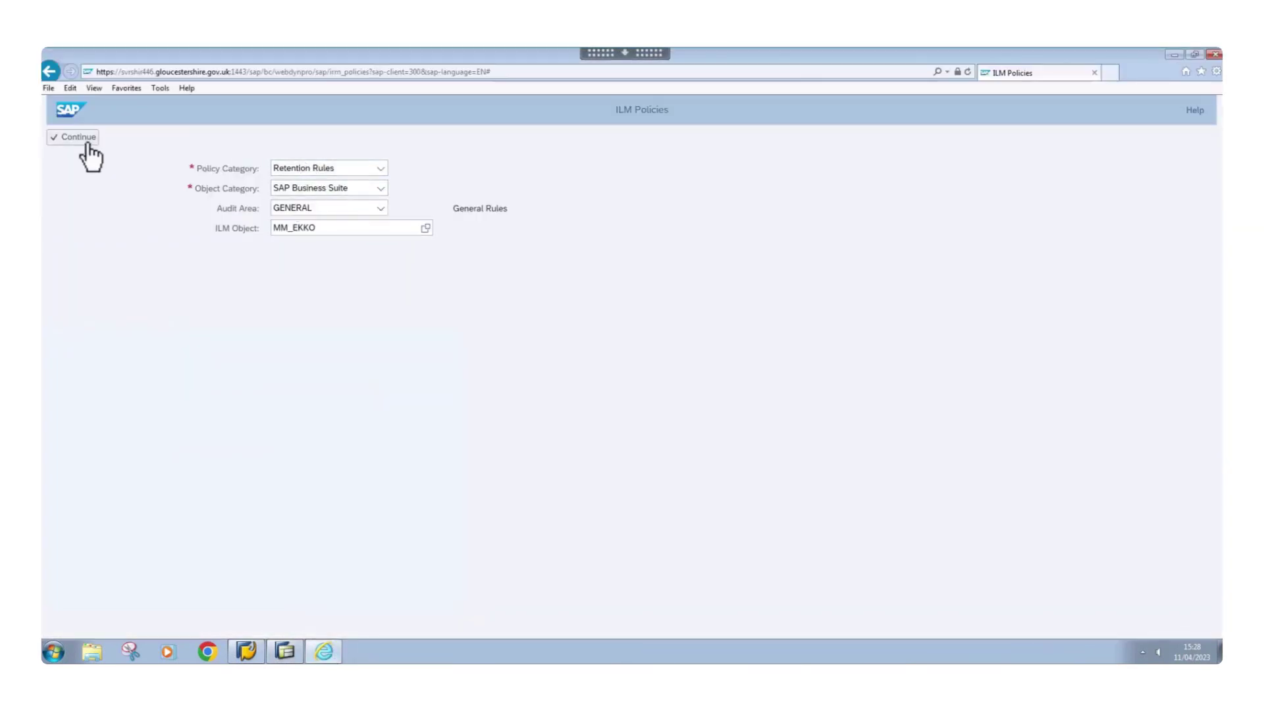
pyautogui.click(53, 137)
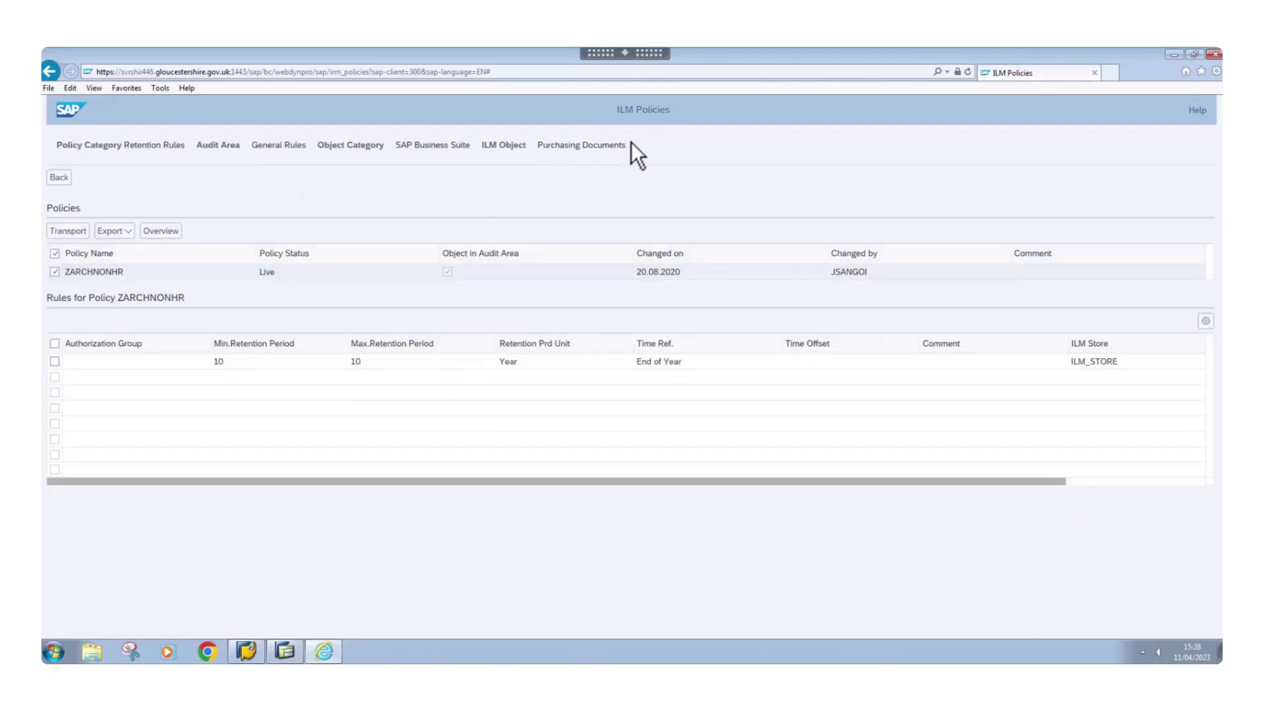
pyautogui.moveTo(629, 144); pyautogui.dragTo(543, 145)
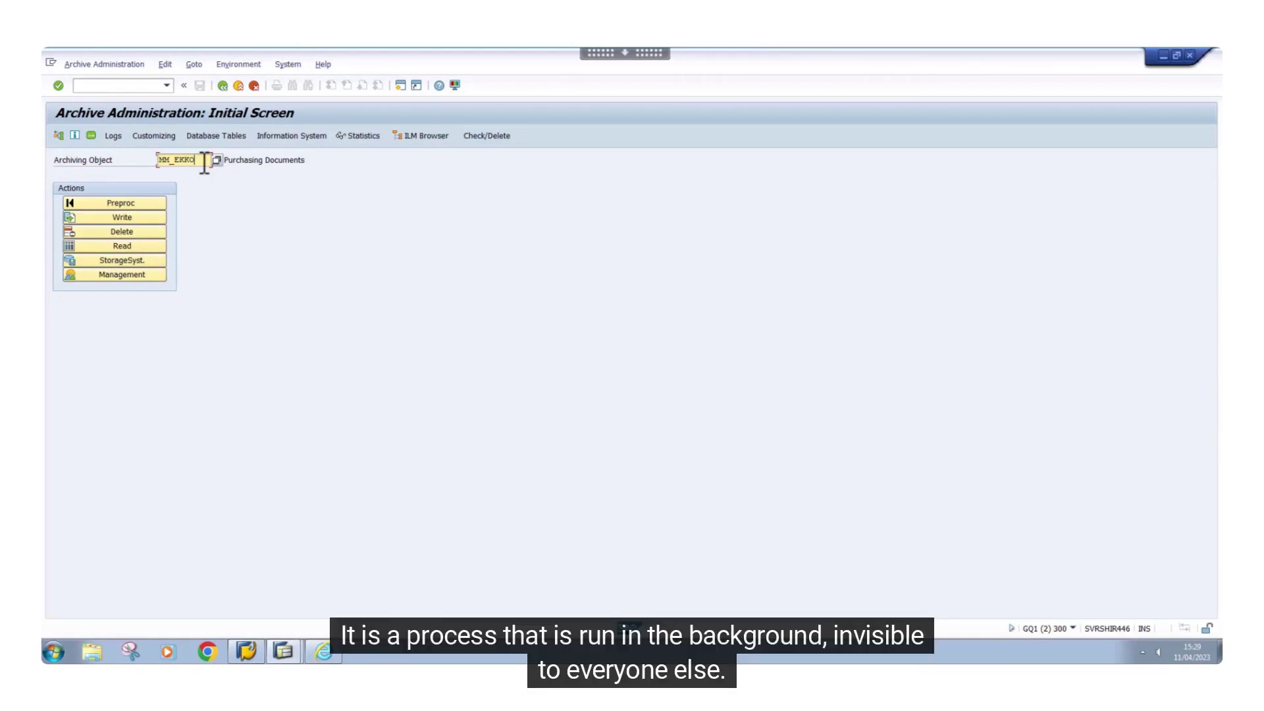
pyautogui.click(146, 200)
pyautogui.click(170, 190)
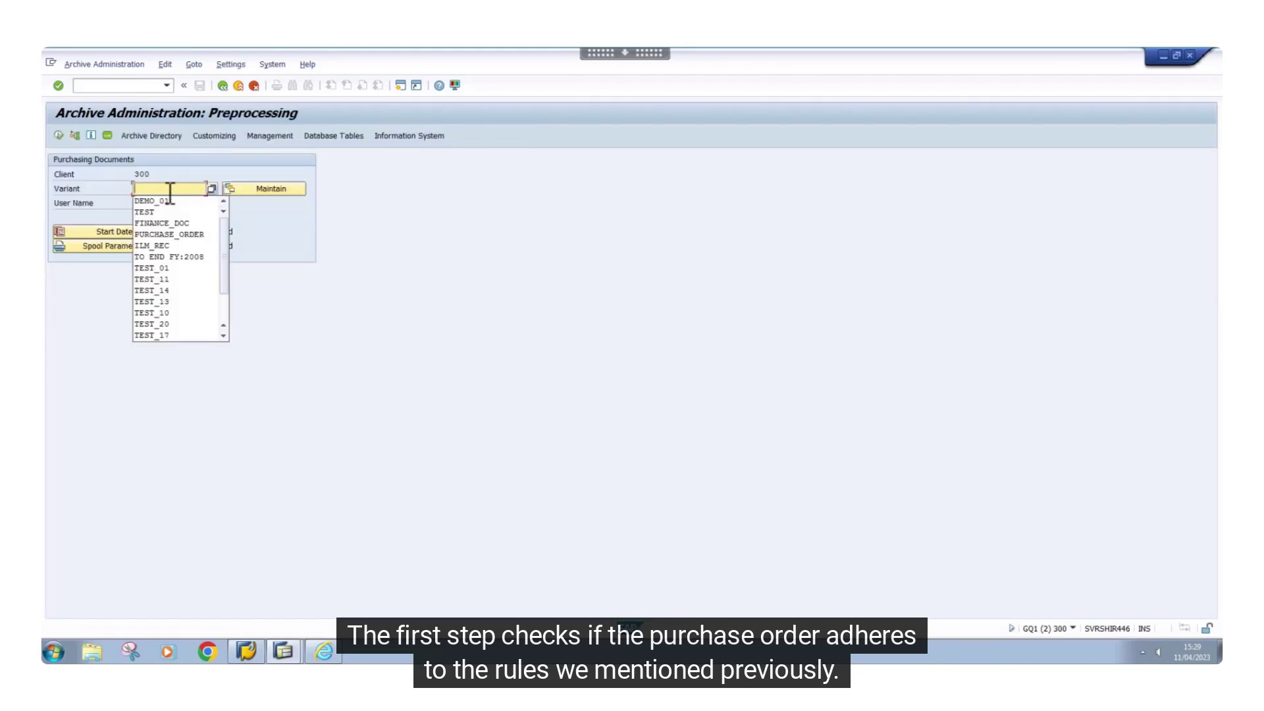
pyautogui.click(158, 200)
pyautogui.click(257, 188)
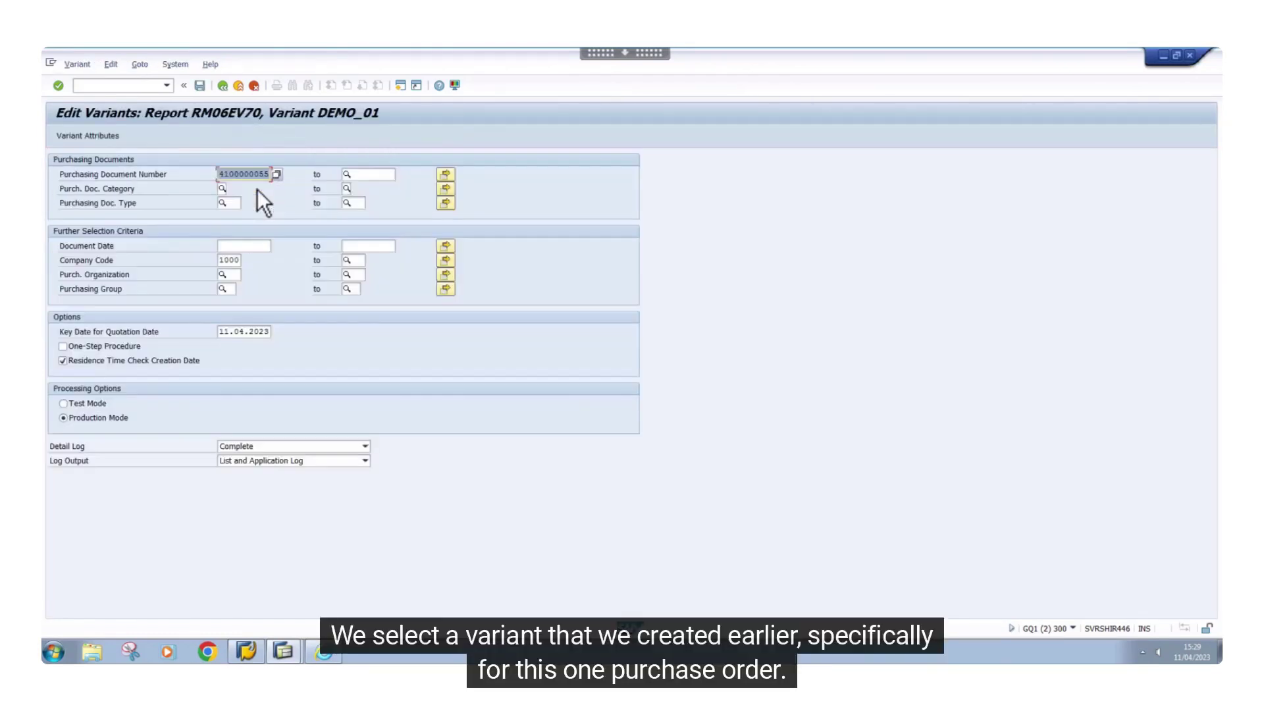
pyautogui.click(237, 175)
pyautogui.doubleClick(237, 175)
pyautogui.click(223, 86)
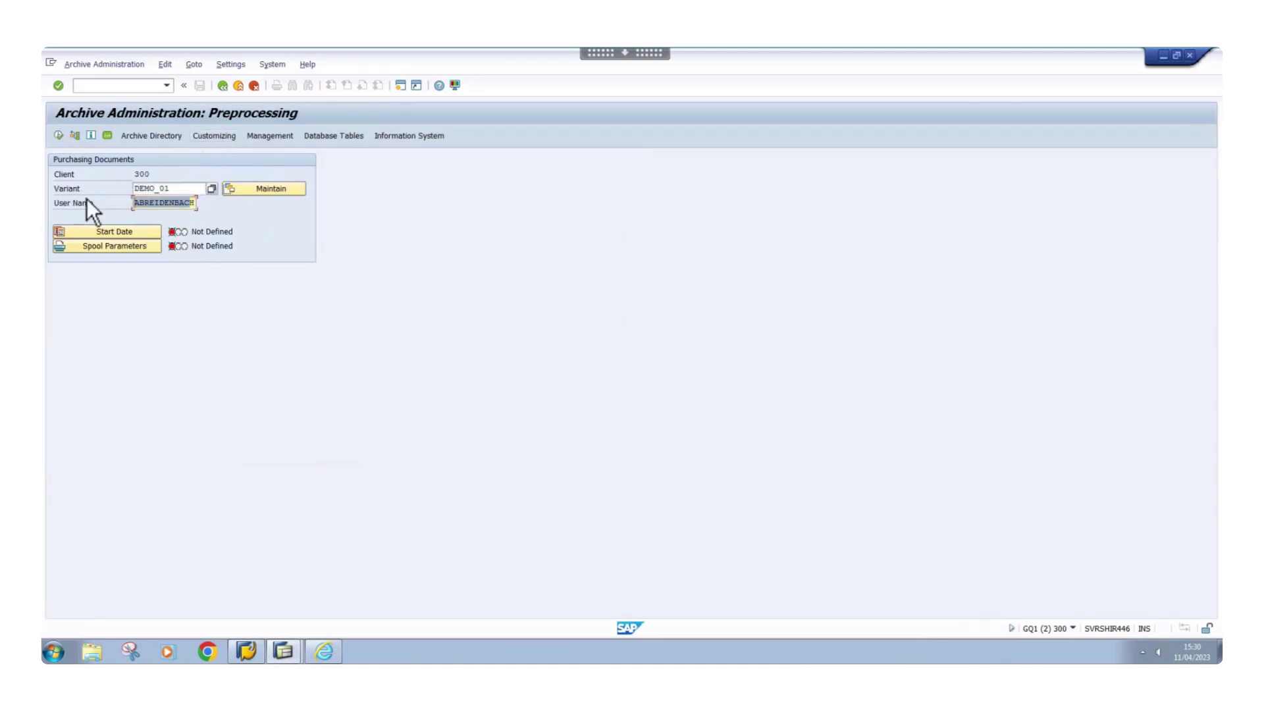
pyautogui.write('H')
# Set job user WF-BATCH, immediate start, and spool output device LP01
pyautogui.click(160, 216)
pyautogui.click(147, 230)
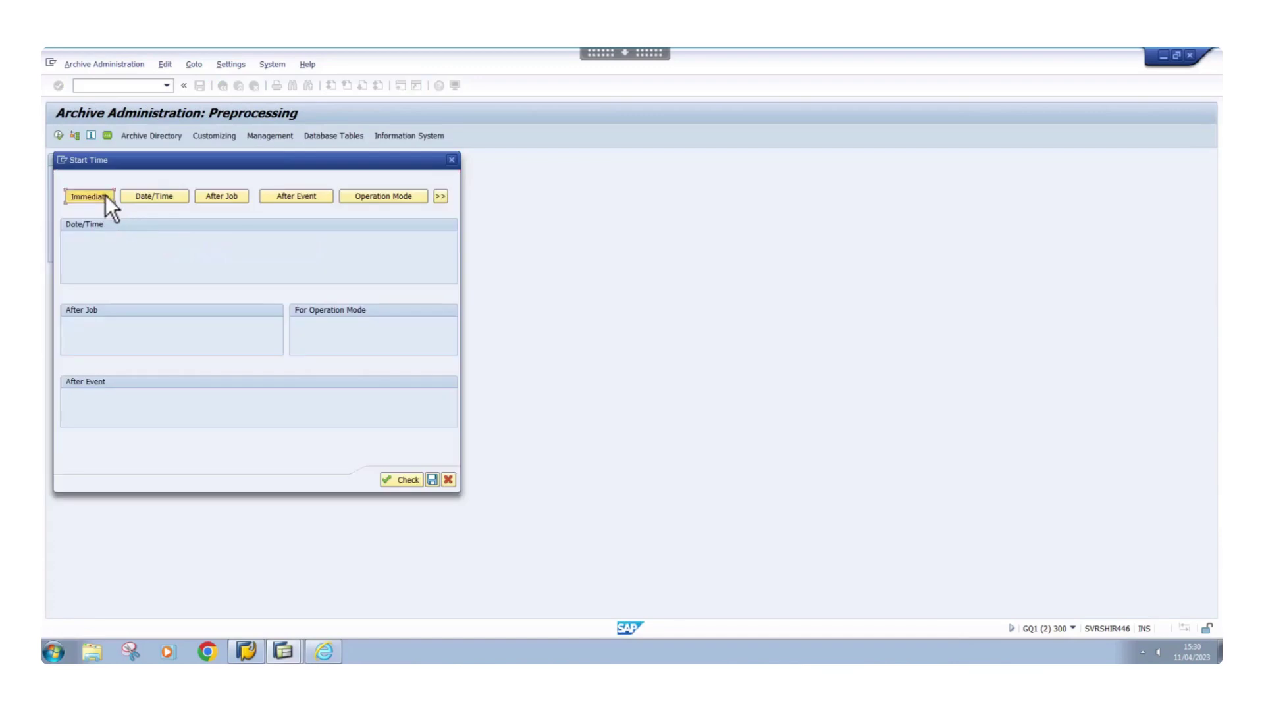
pyautogui.click(109, 197)
pyautogui.click(404, 479)
pyautogui.click(141, 247)
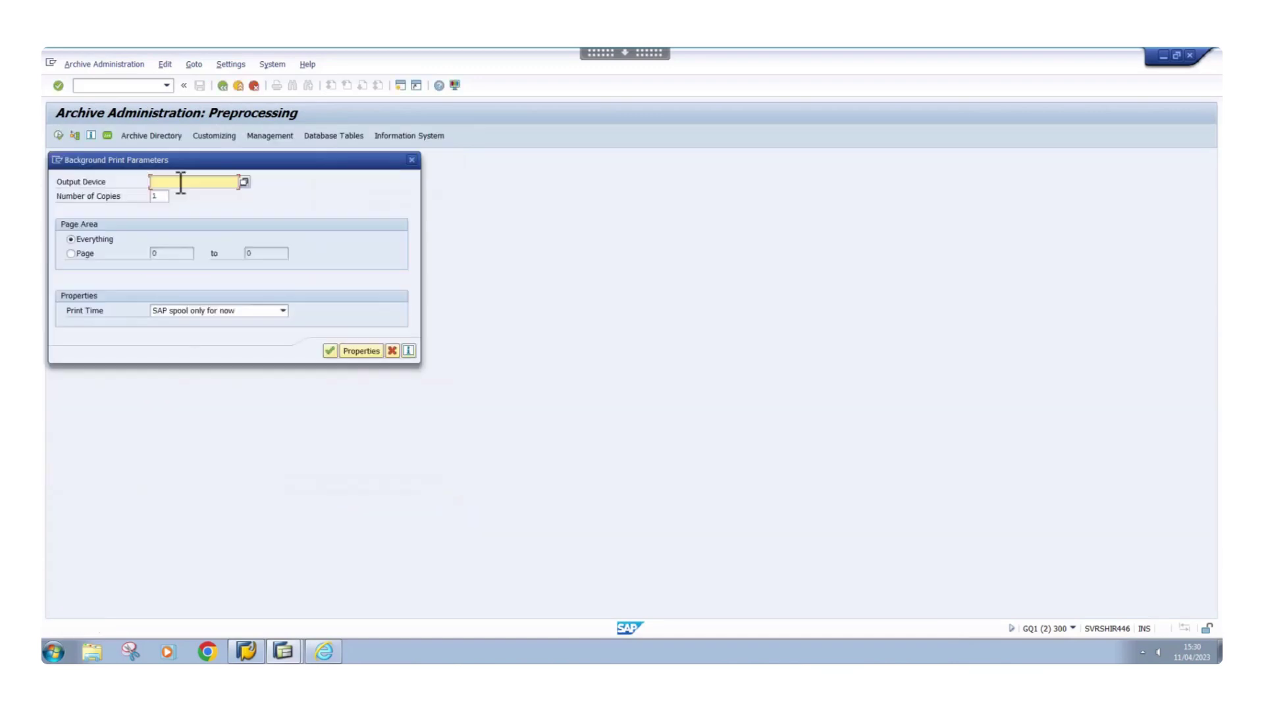
pyautogui.click(179, 182)
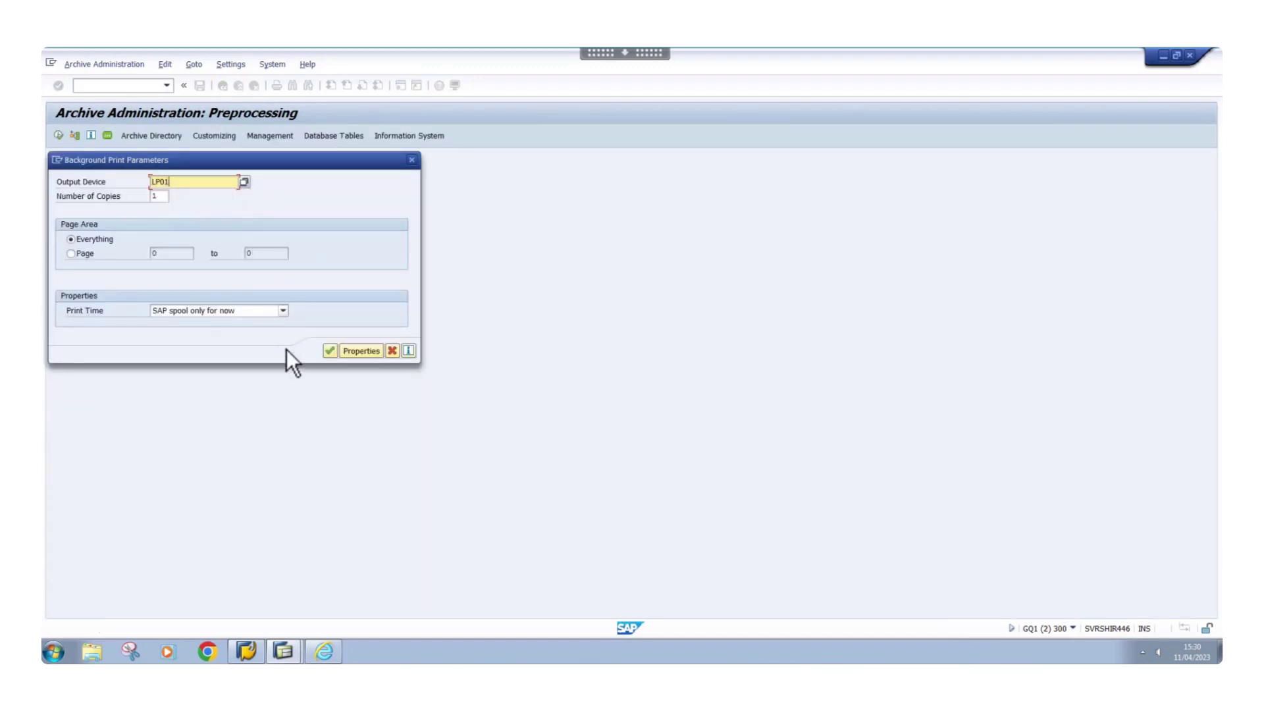
pyautogui.click(330, 351)
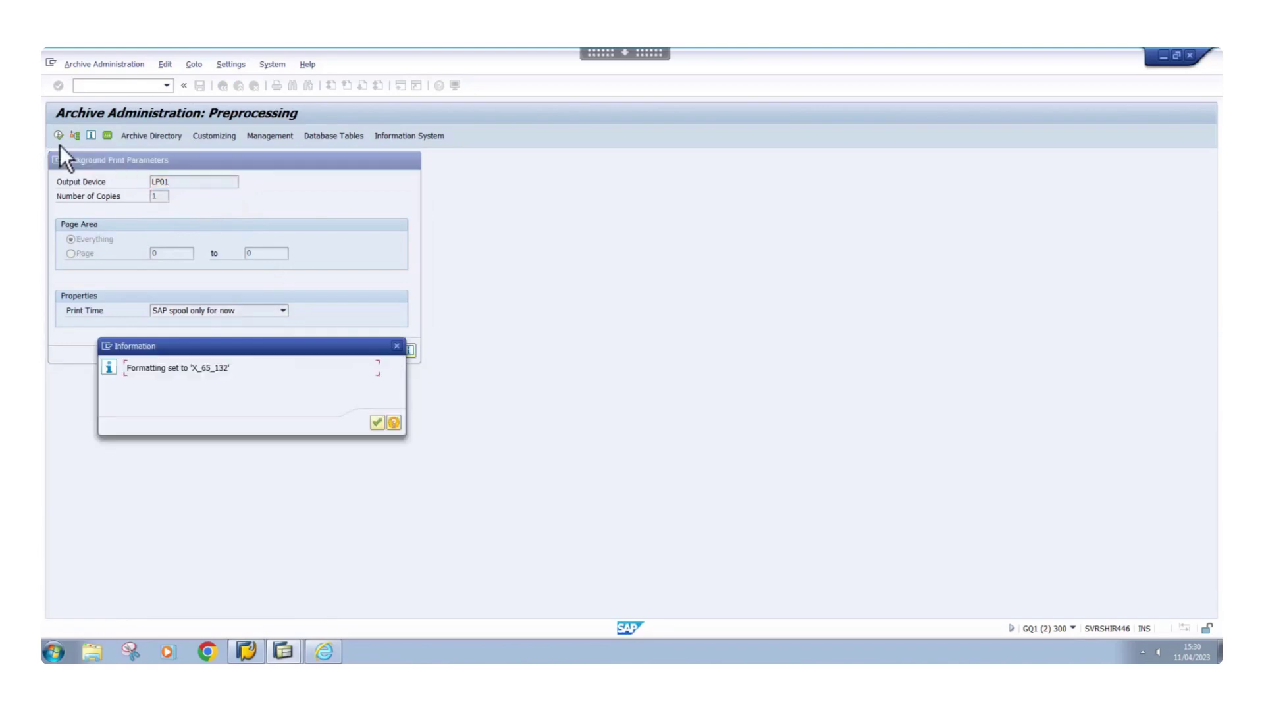
pyautogui.click(376, 423)
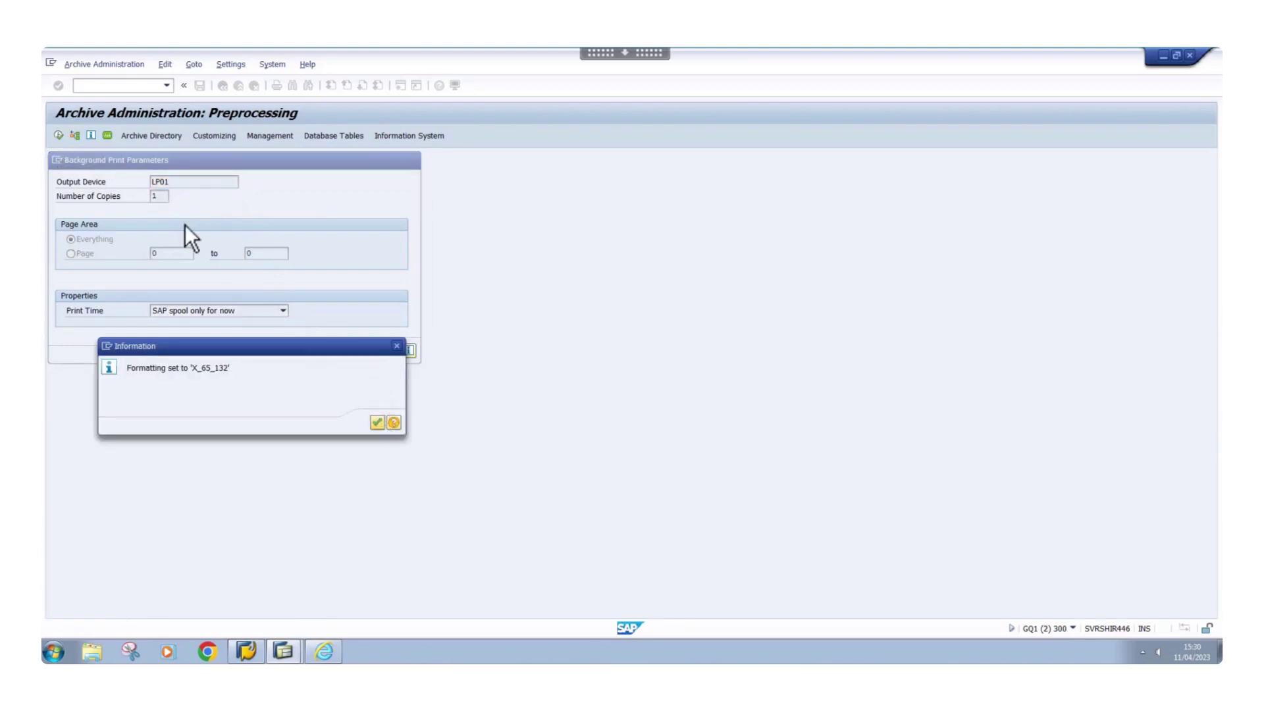
# Execute preprocessing and display the finished job's spool request 265912
pyautogui.click(107, 136)
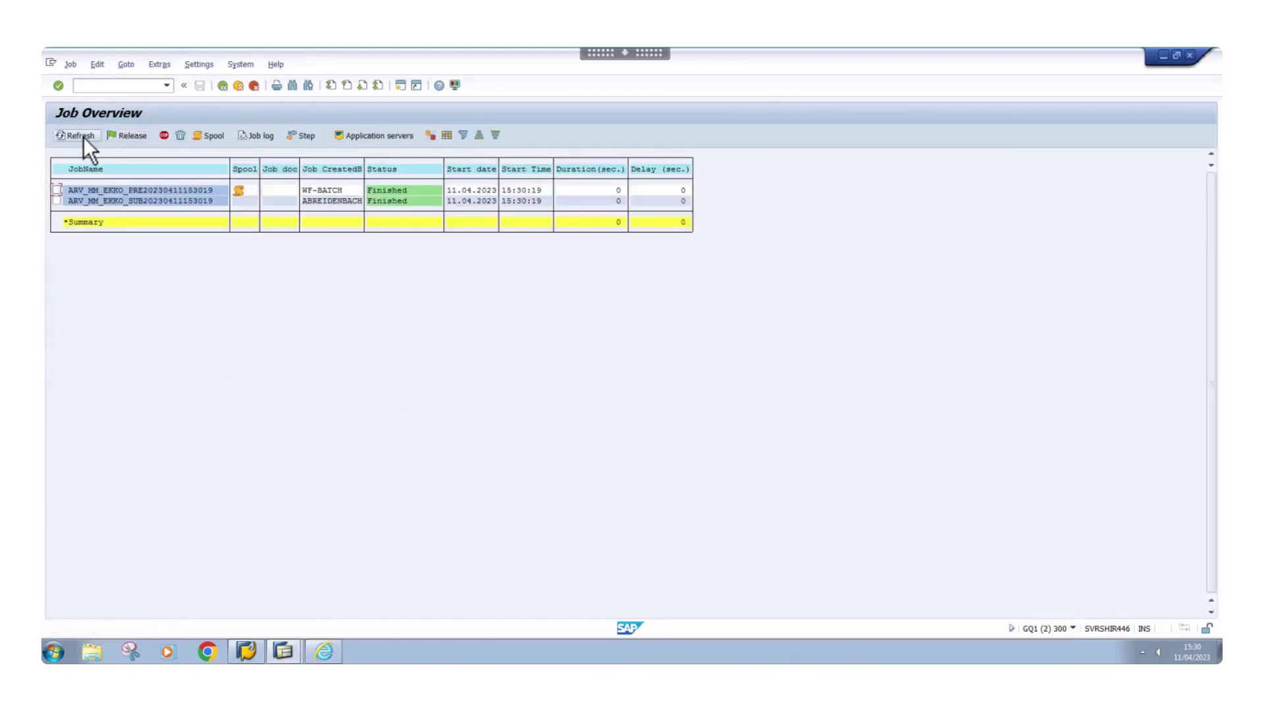
pyautogui.click(140, 190)
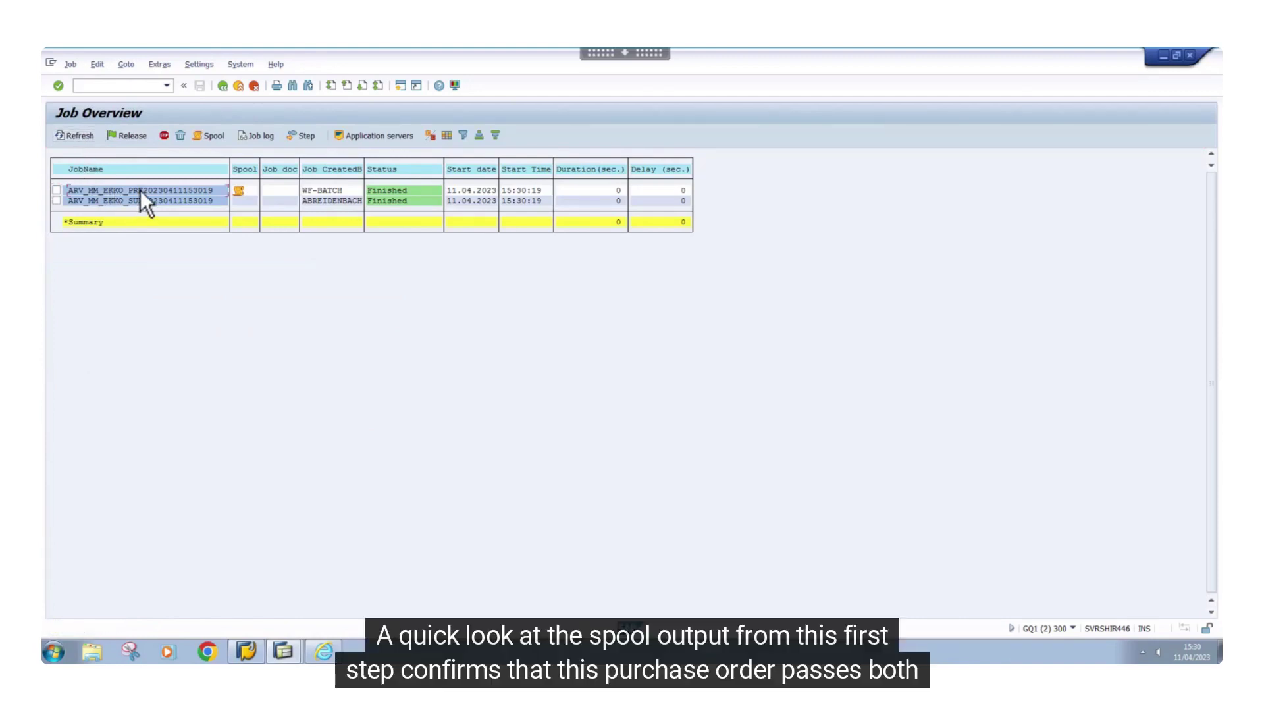
pyautogui.click(206, 136)
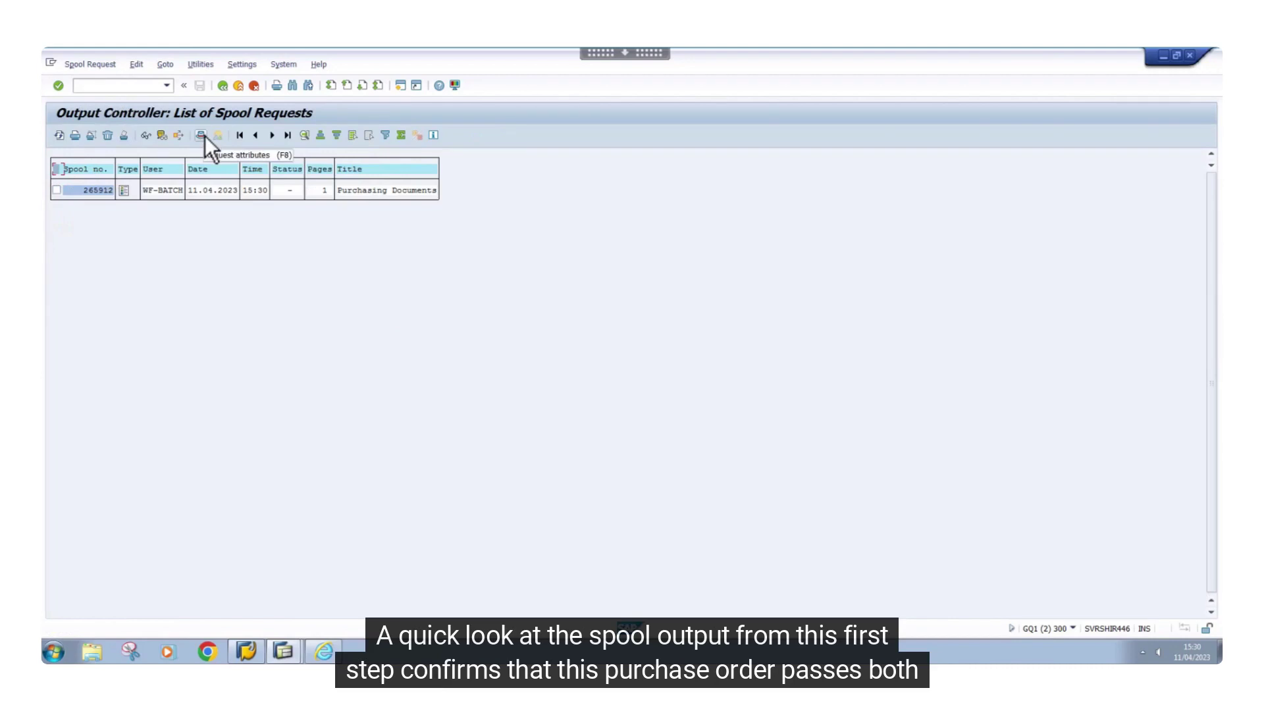
pyautogui.click(123, 190)
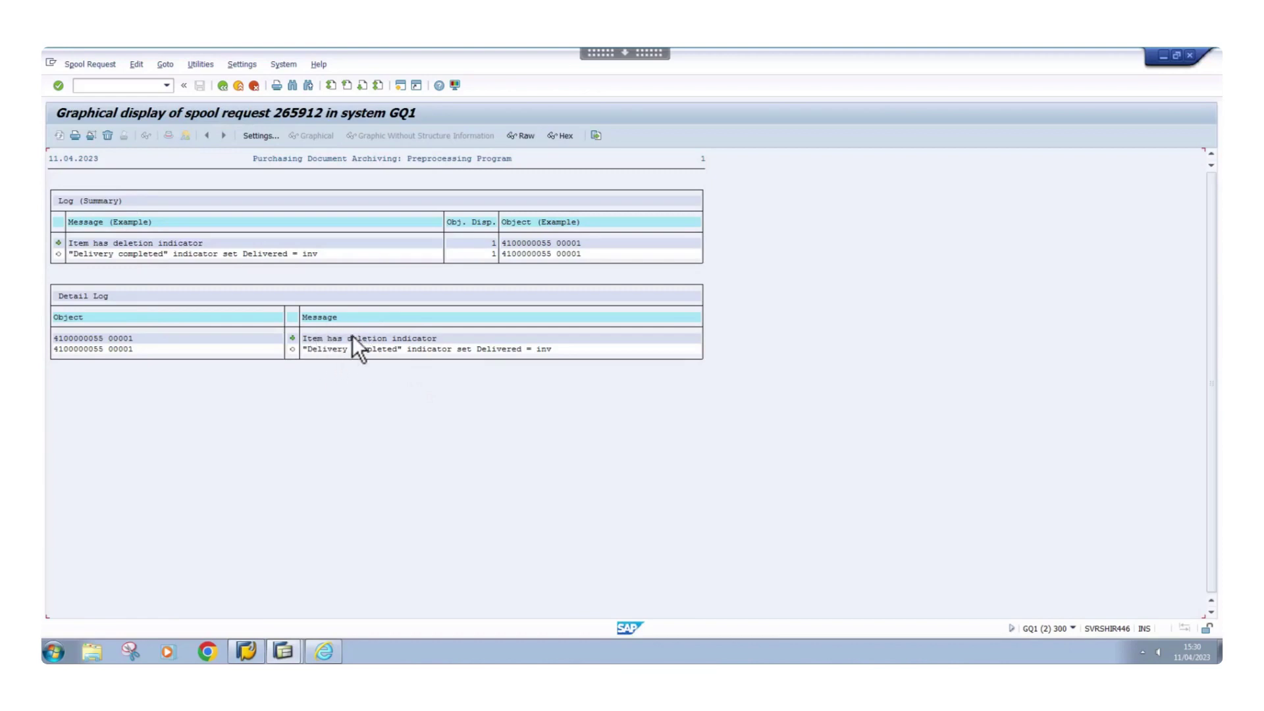
# Go back four screens to the MM_EKKO Archive Administration initial screen
pyautogui.click(223, 84)
pyautogui.click(224, 85)
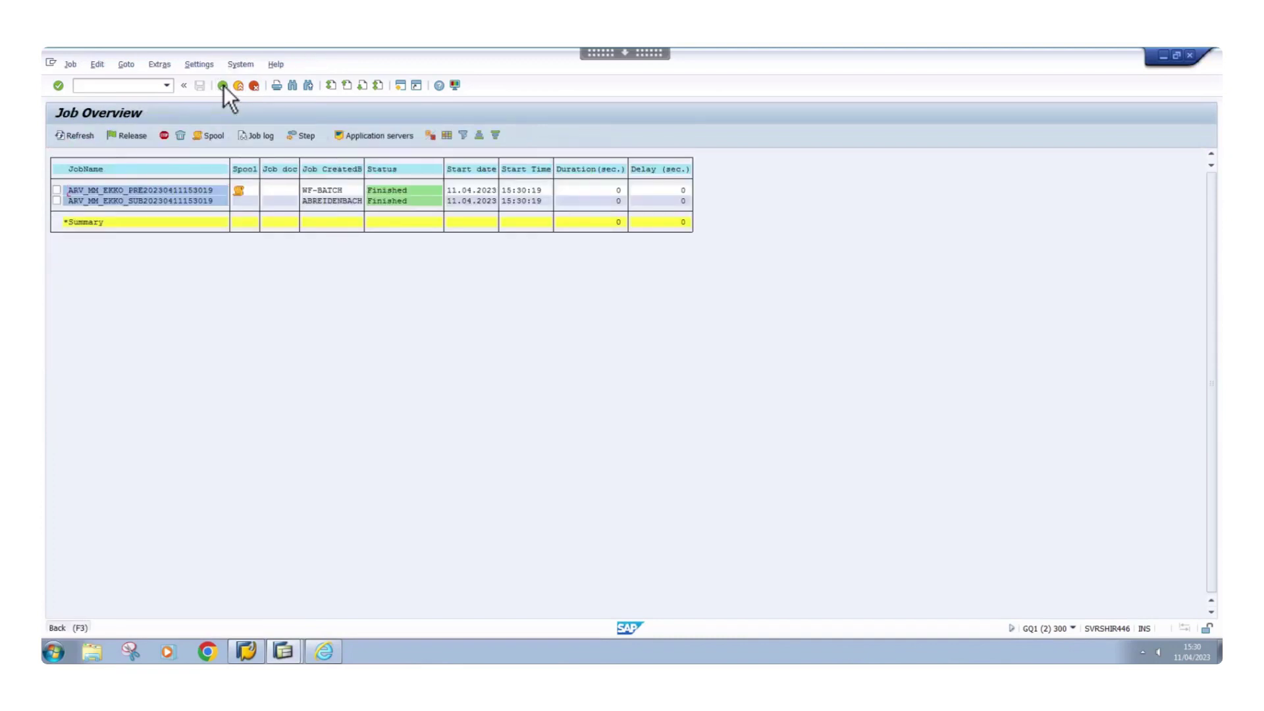
pyautogui.click(223, 85)
pyautogui.click(223, 85)
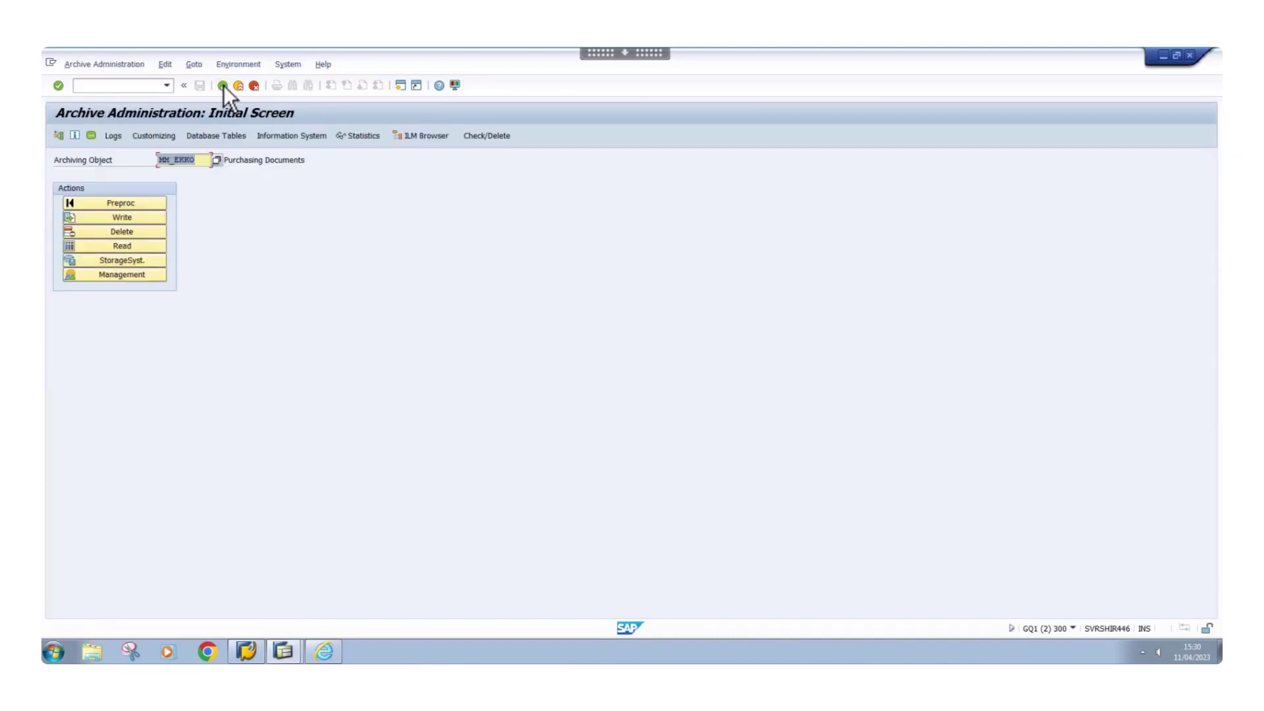
# Start the write step with variant DEMO_01, reviewing its production-mode settings without changes
pyautogui.click(142, 218)
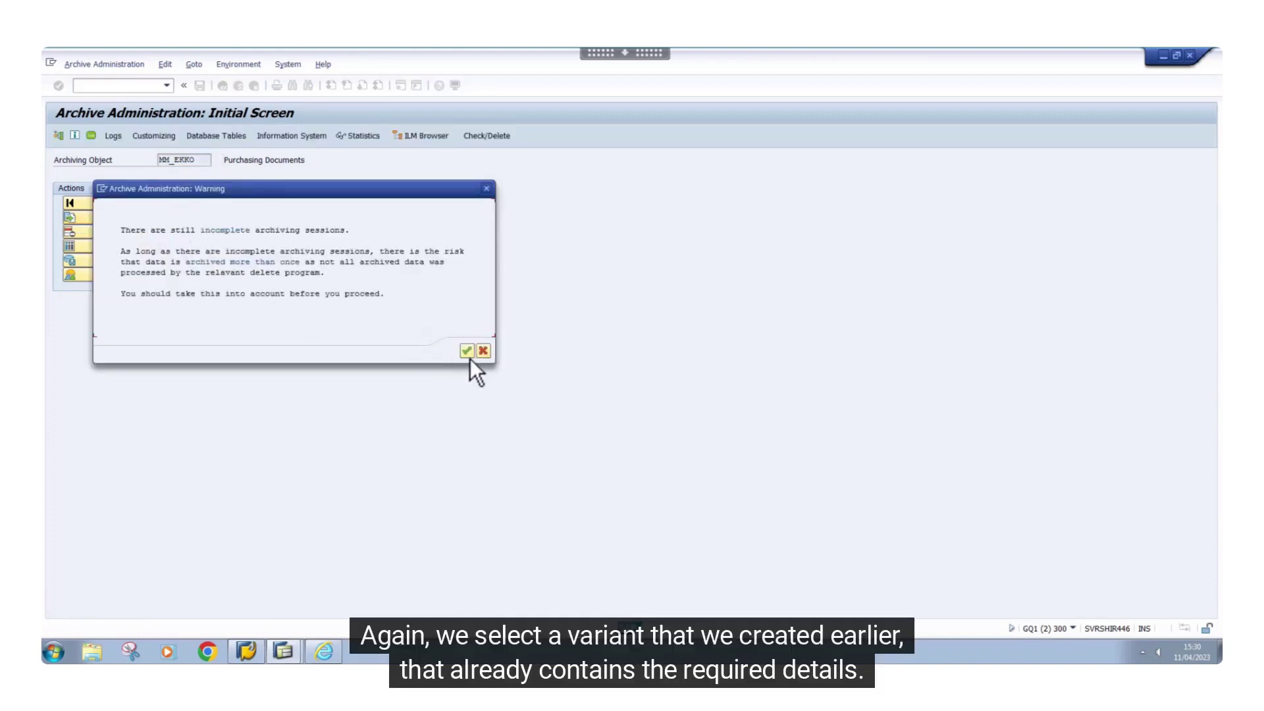
pyautogui.click(467, 350)
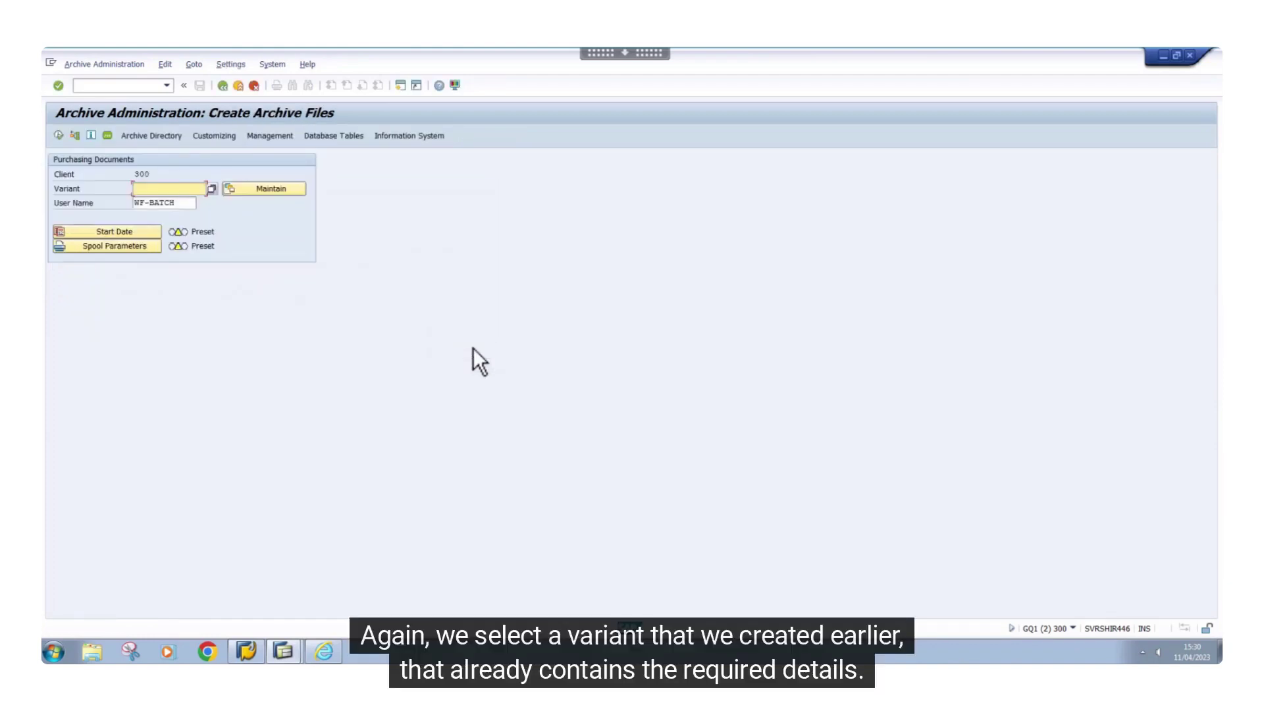
pyautogui.click(191, 189)
pyautogui.press('Down')
pyautogui.press('Return')
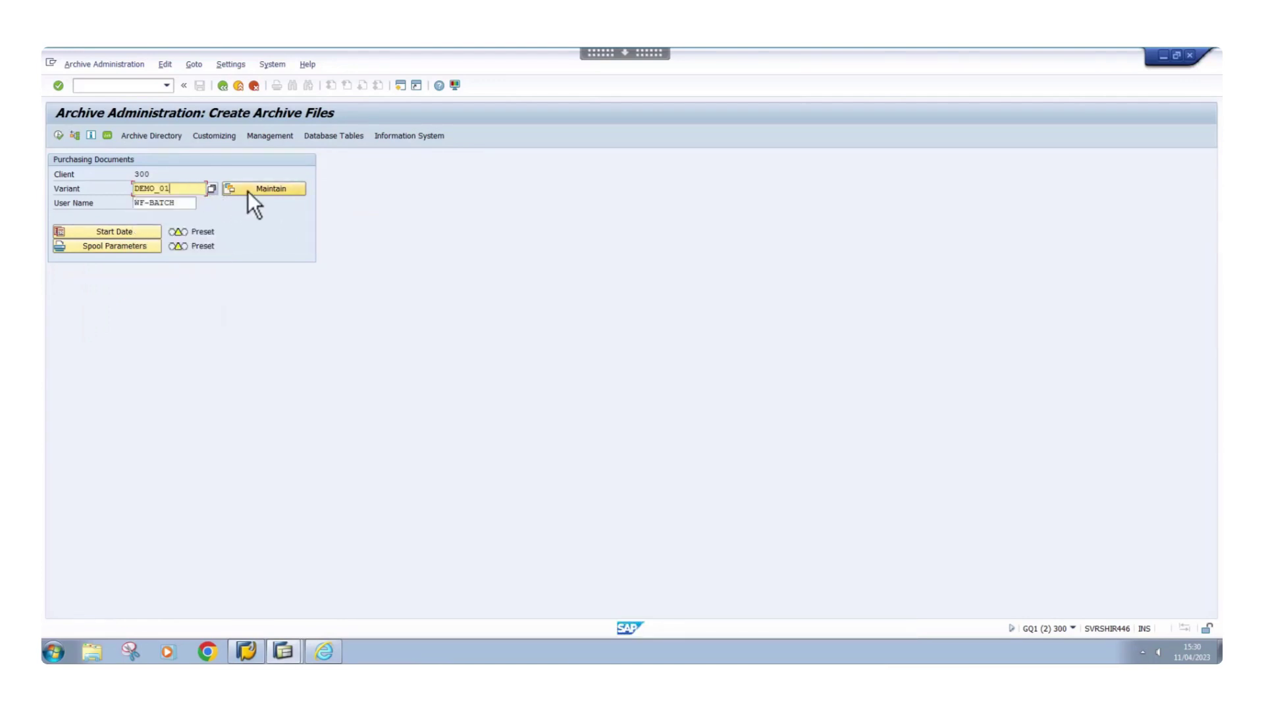
pyautogui.click(251, 192)
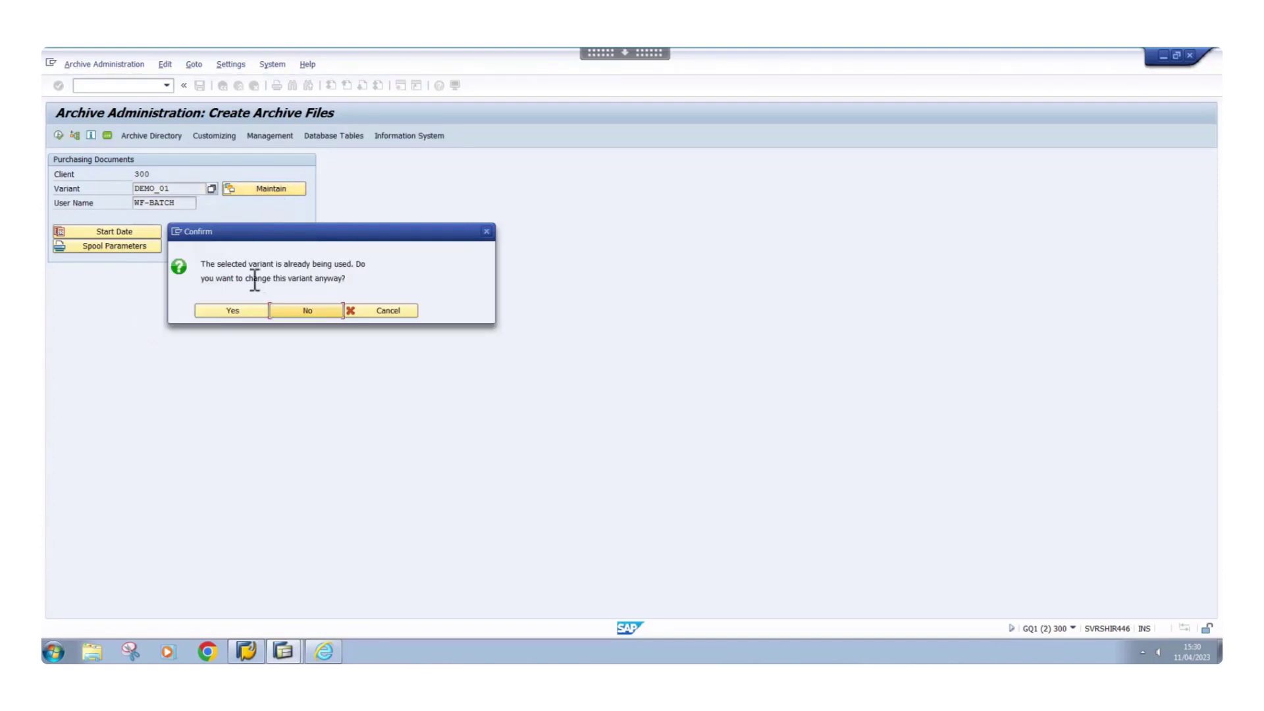
pyautogui.click(234, 310)
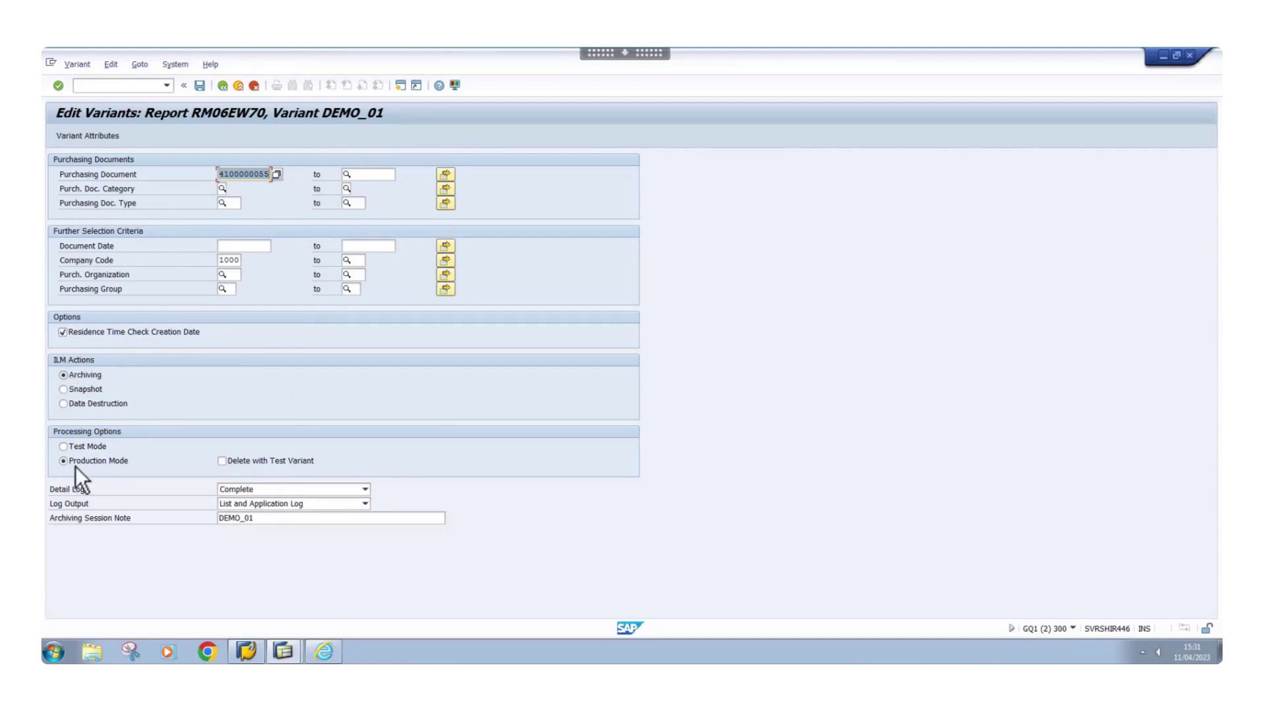
pyautogui.click(224, 85)
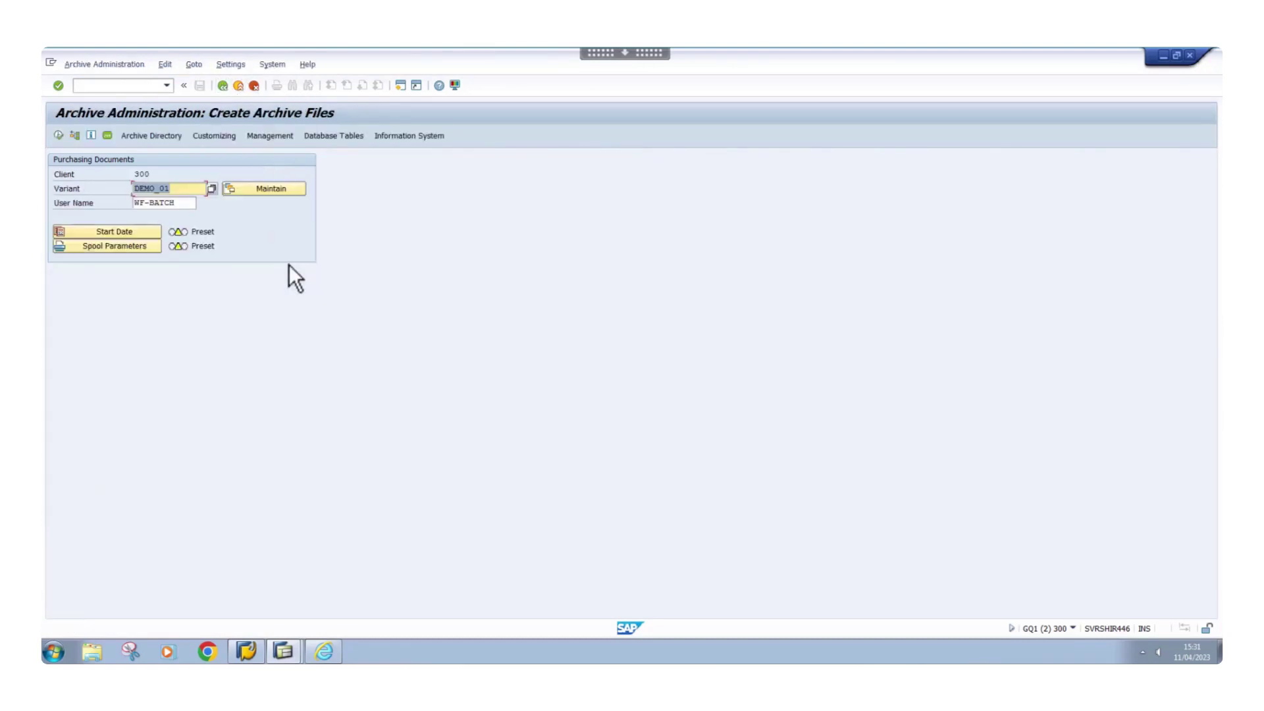
pyautogui.click(107, 134)
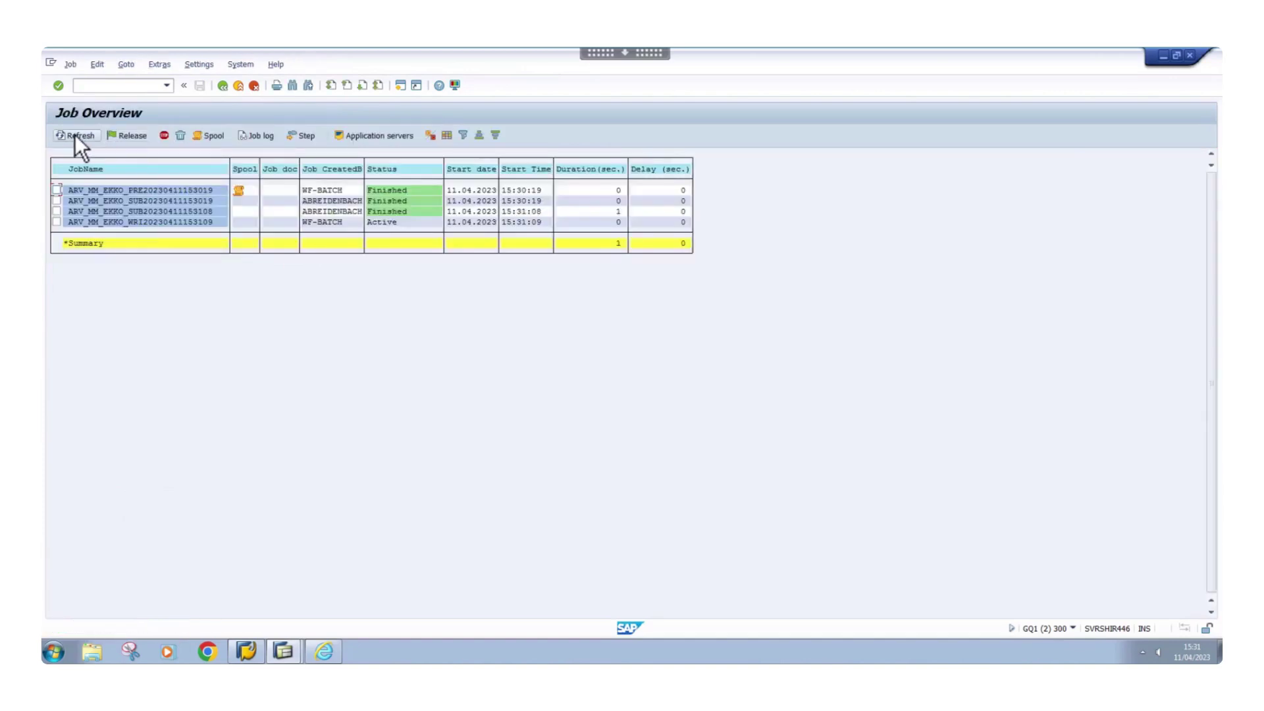
# Refresh the Job Overview until the write, store and delete jobs all show Finished
pyautogui.click(76, 135)
pyautogui.click(75, 135)
pyautogui.click(75, 135)
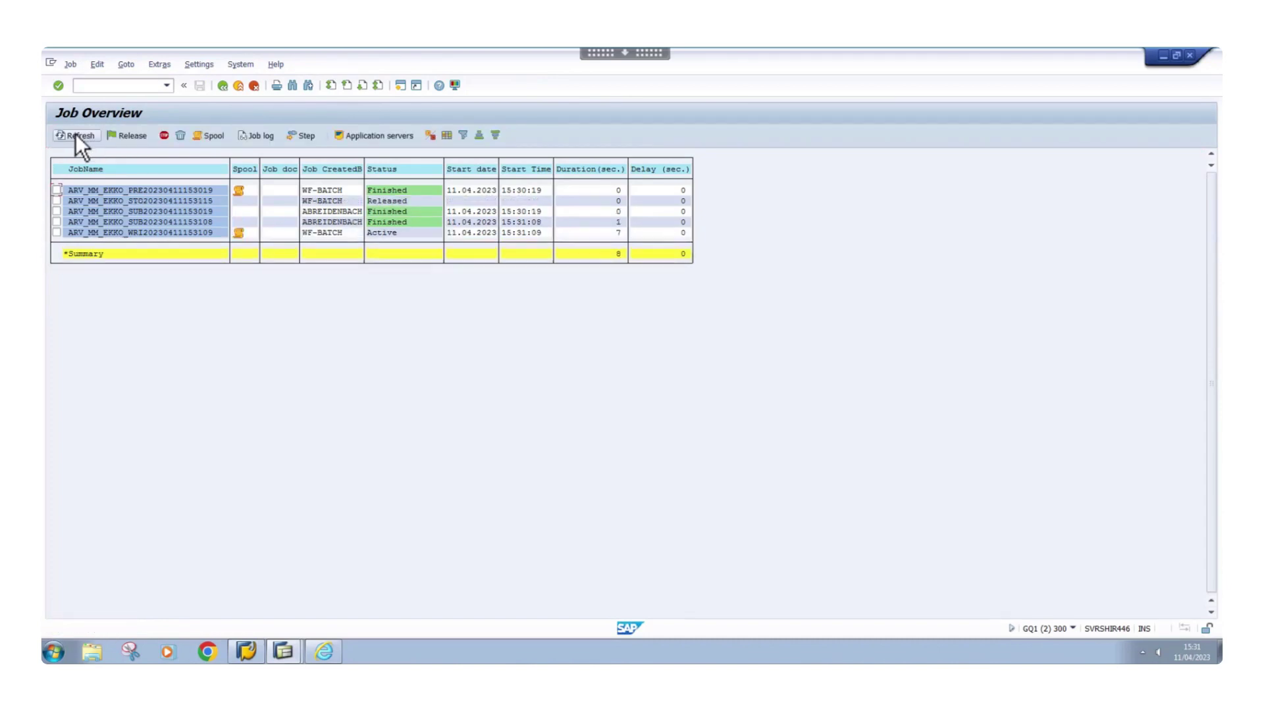
pyautogui.click(75, 135)
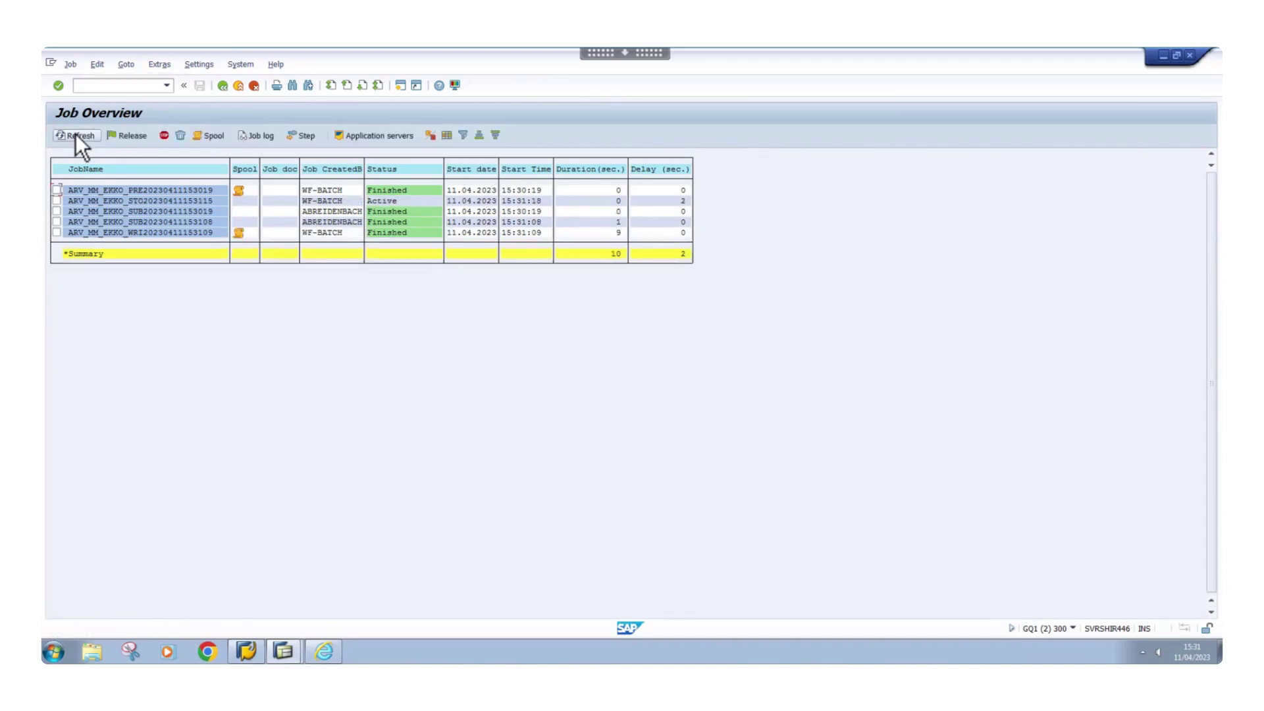
pyautogui.click(75, 135)
pyautogui.click(75, 135)
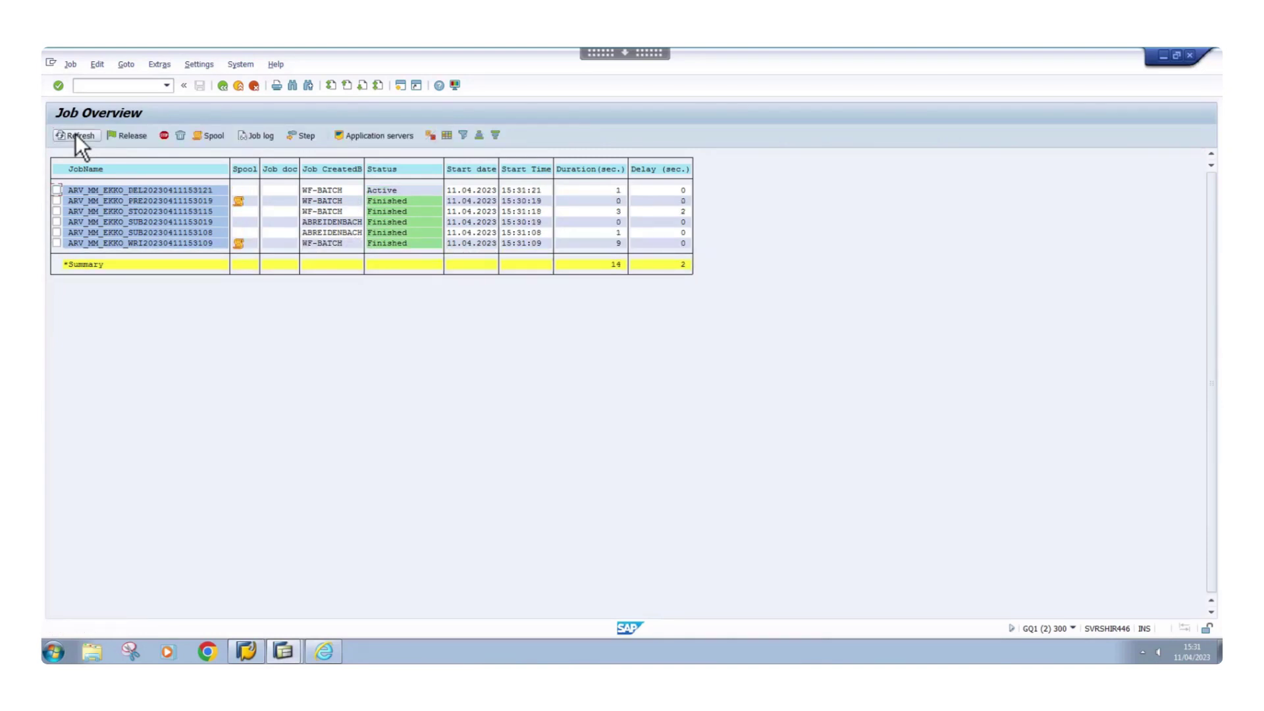
pyautogui.click(75, 135)
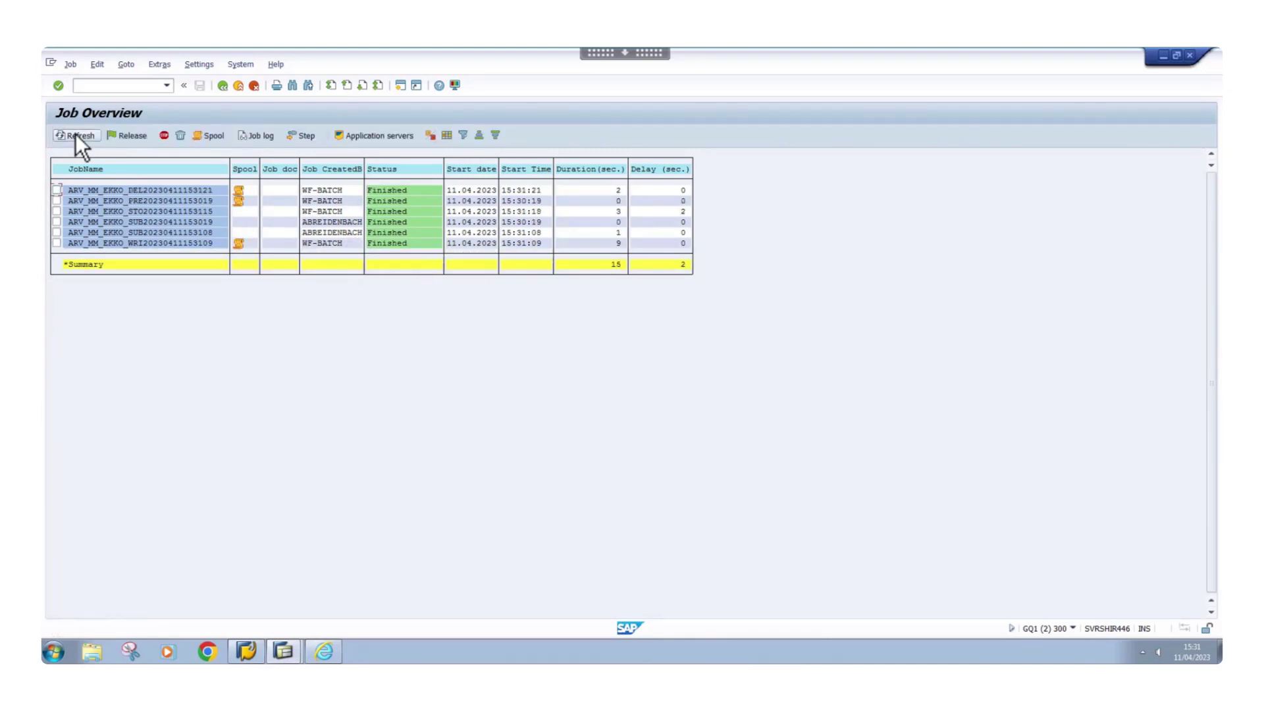
pyautogui.click(168, 243)
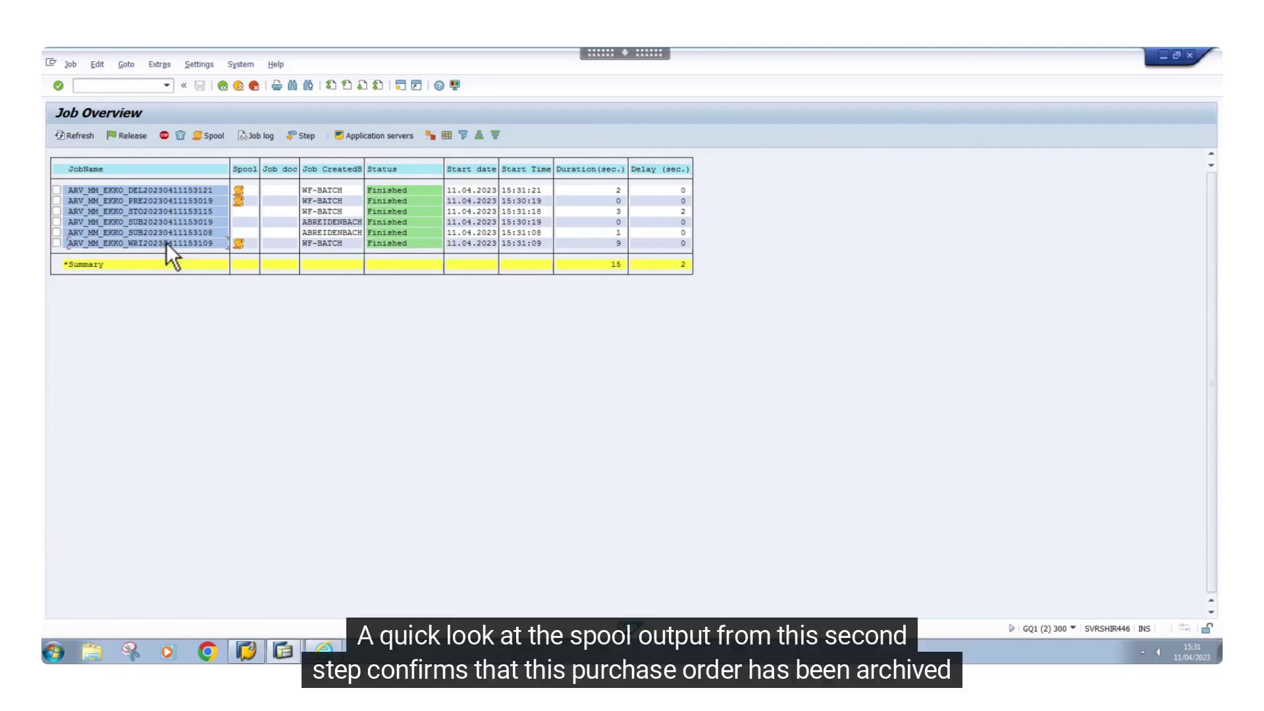
pyautogui.click(209, 135)
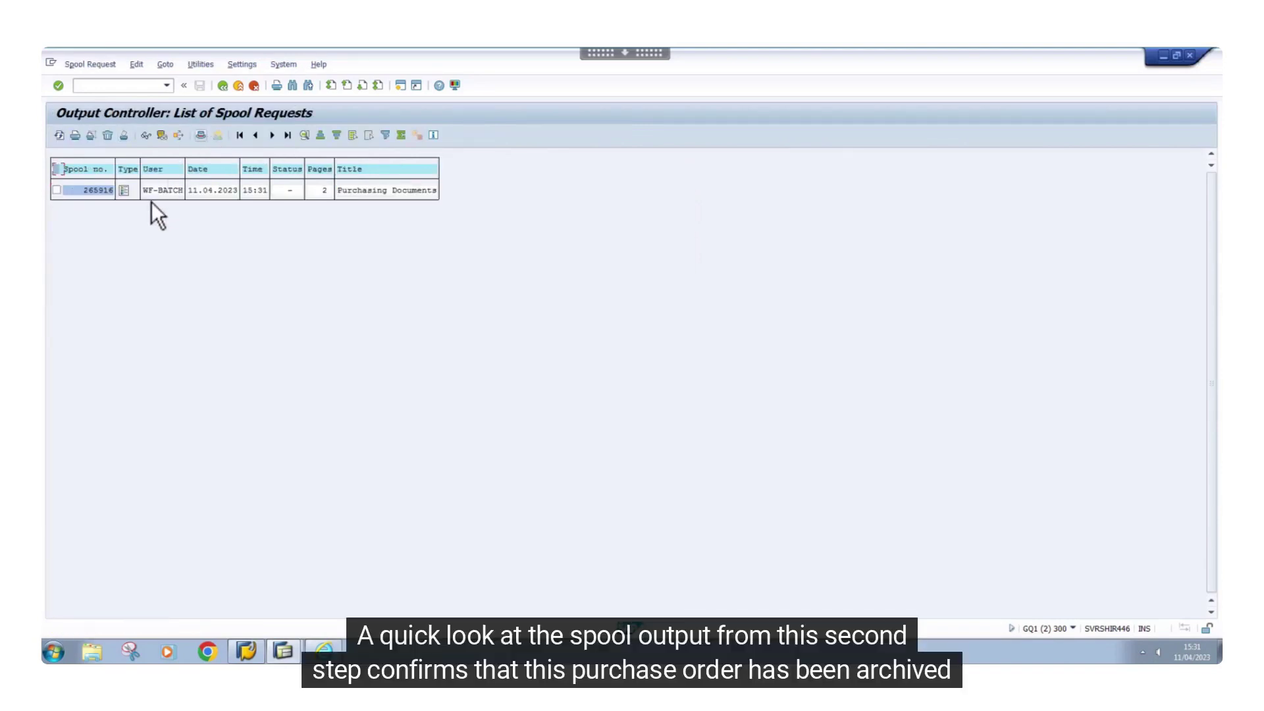
pyautogui.click(124, 190)
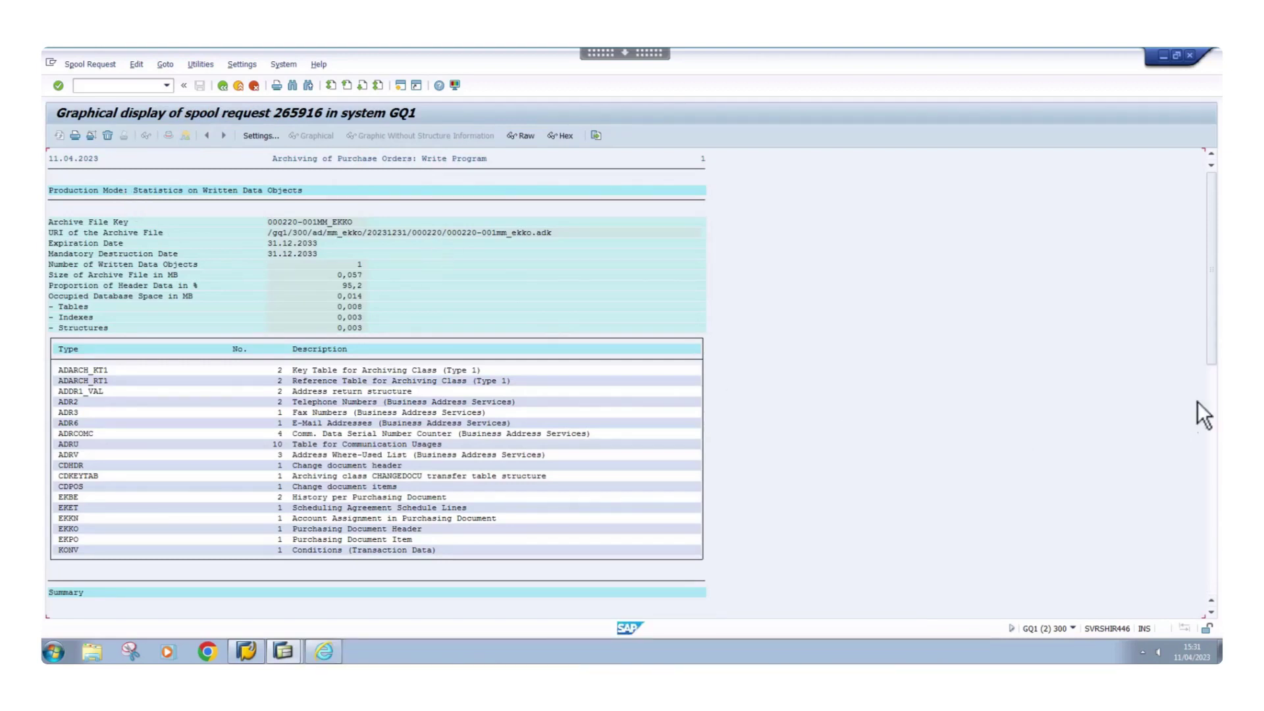
pyautogui.click(1210, 544)
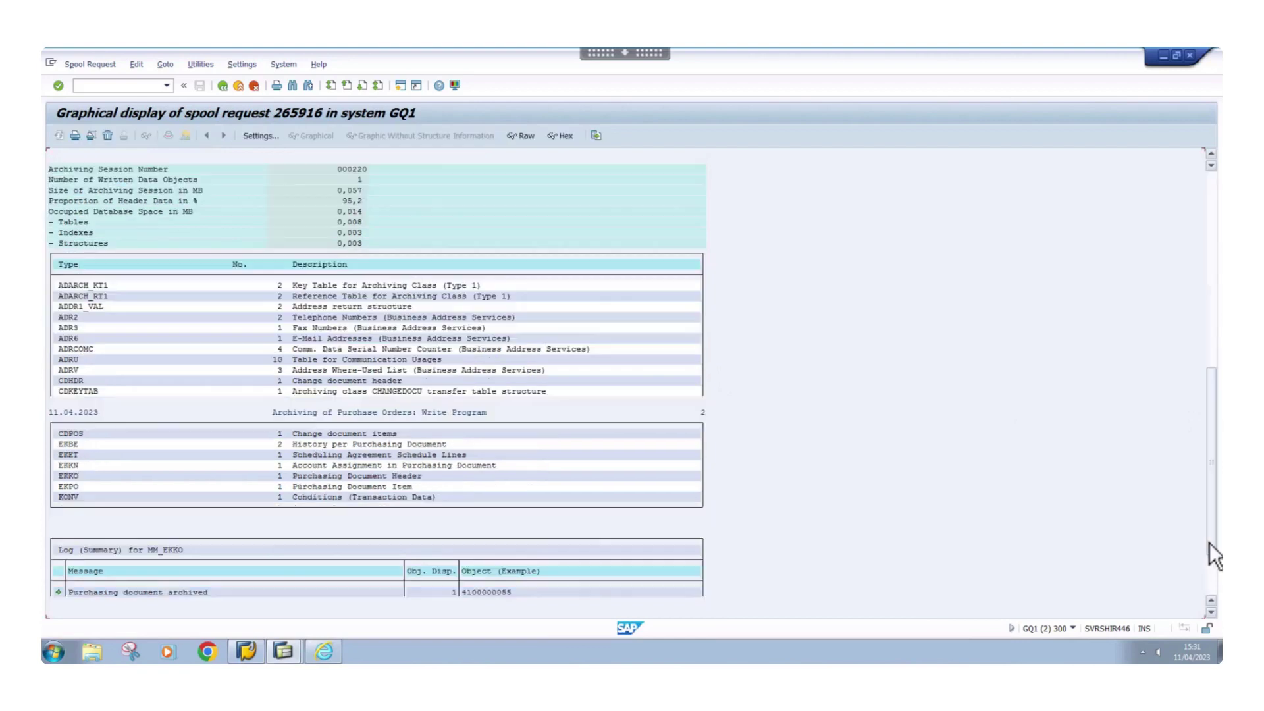
pyautogui.click(1215, 583)
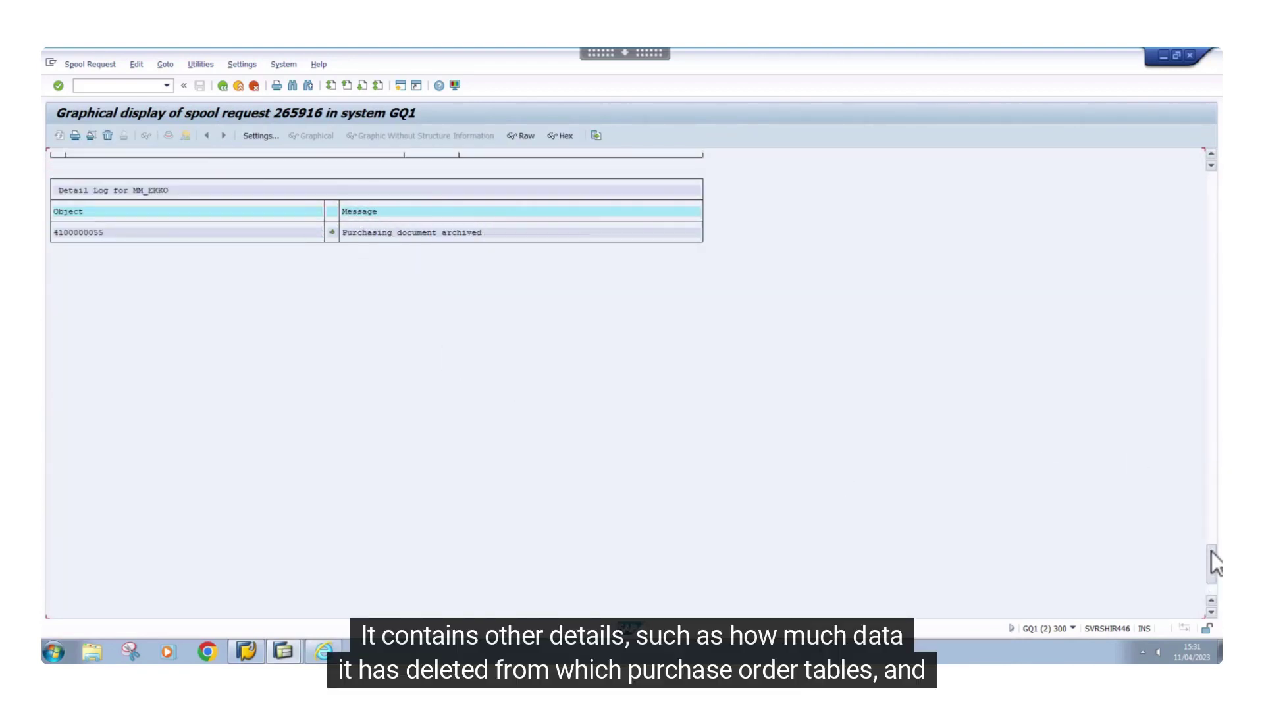
pyautogui.scroll(1, 1217, 553)
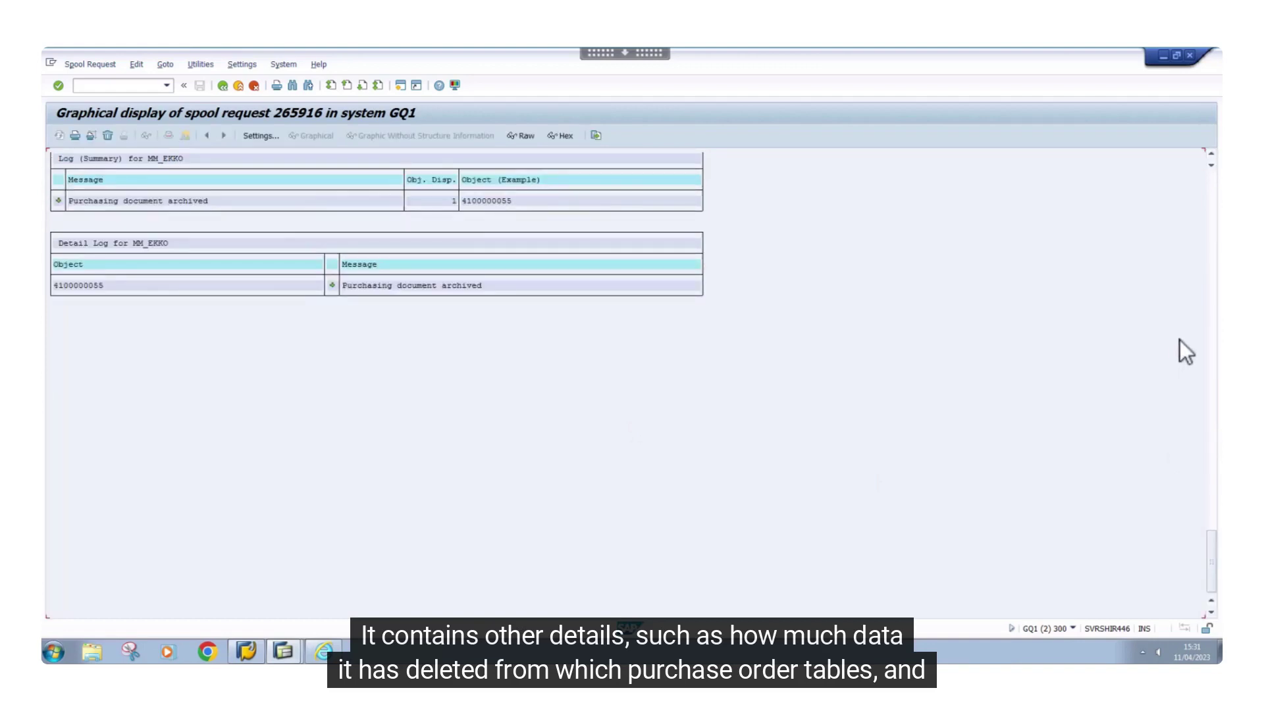
pyautogui.click(1215, 329)
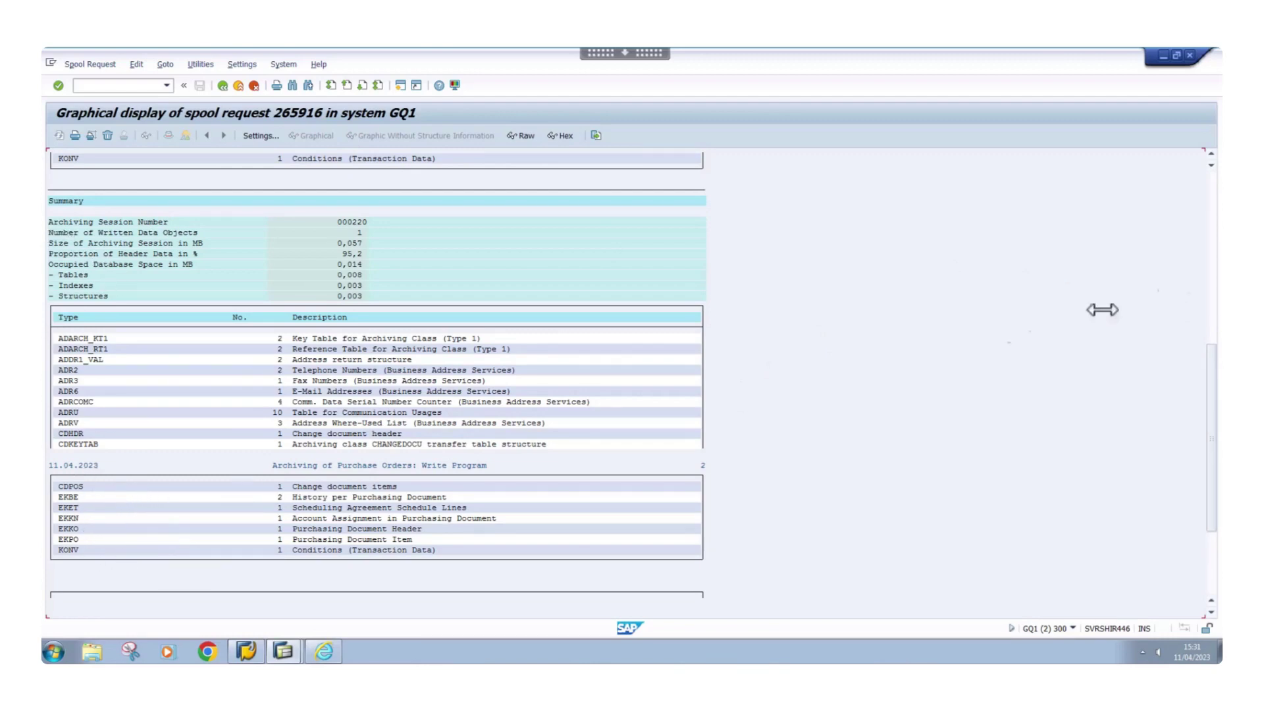
pyautogui.click(1211, 192)
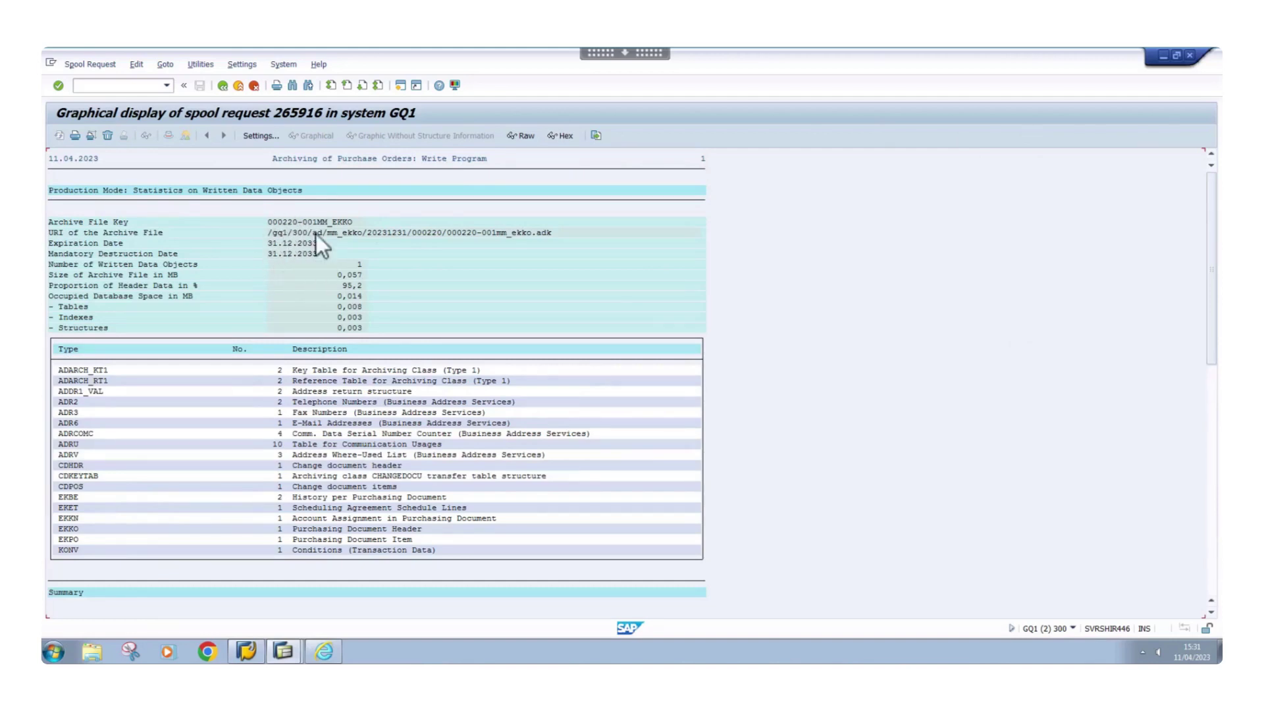
pyautogui.click(224, 86)
pyautogui.click(223, 87)
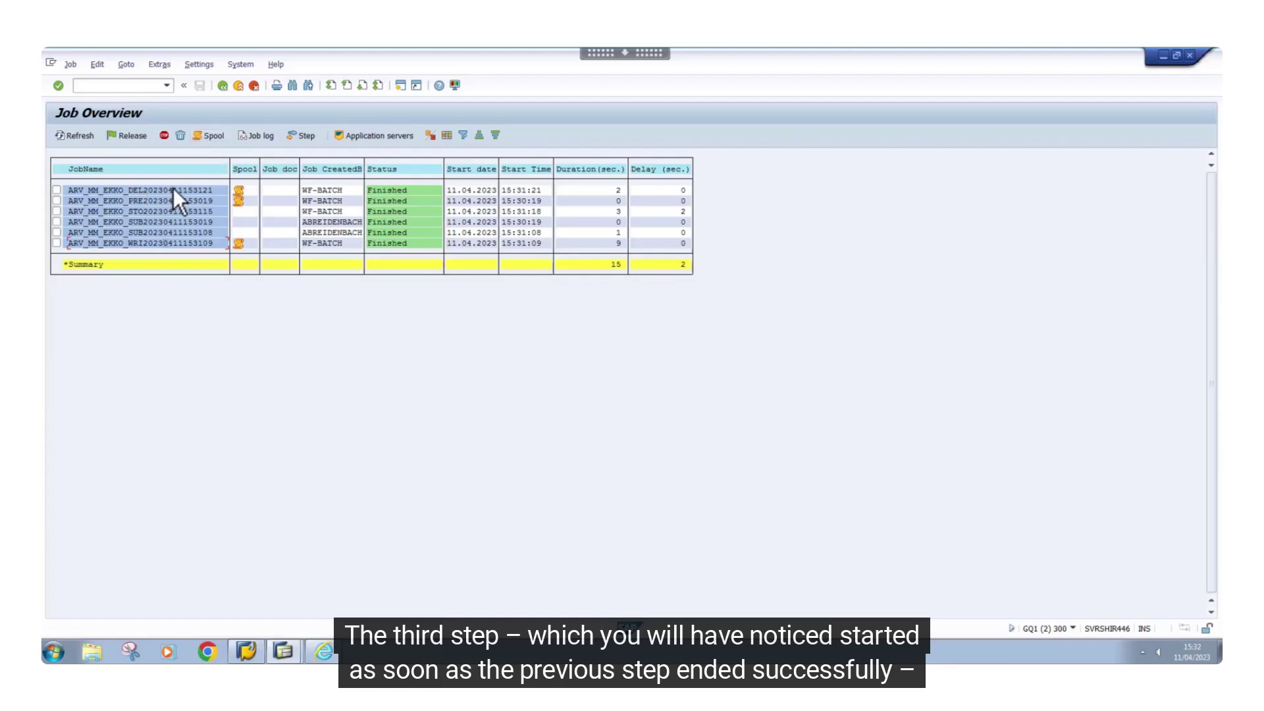
# Display delete-job spool request 265920 confirming one purchasing document deleted
pyautogui.click(204, 140)
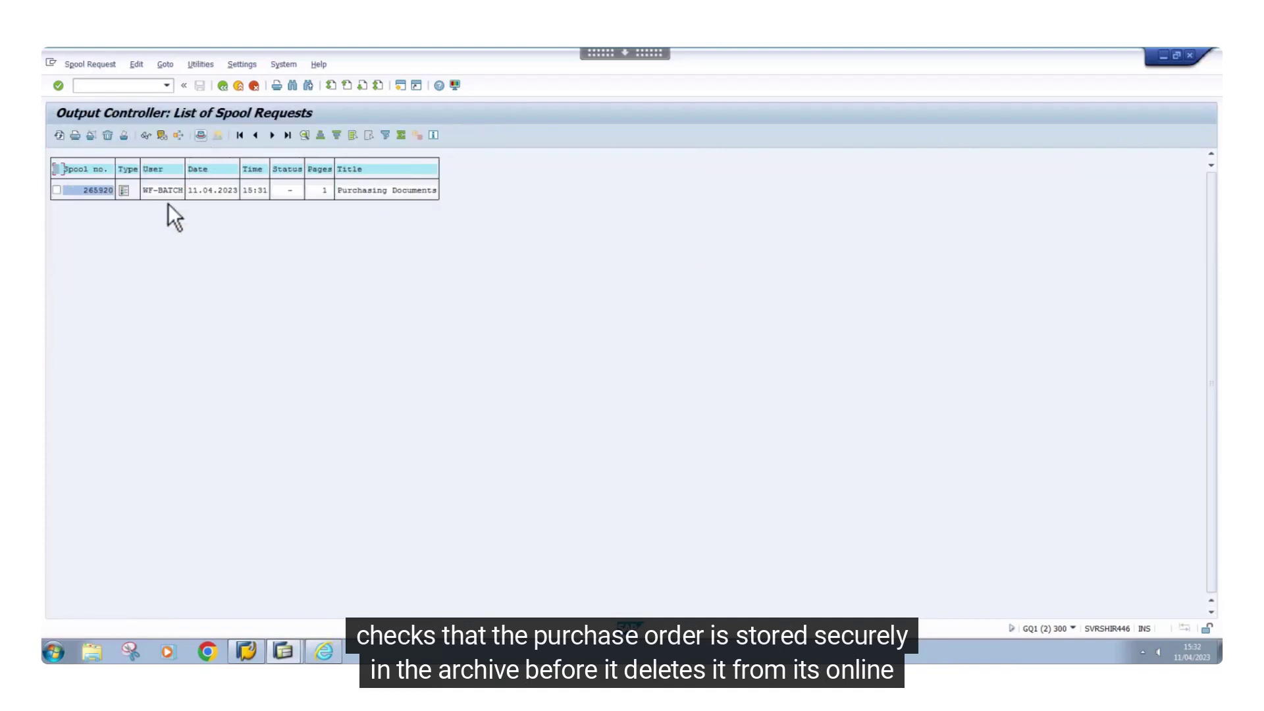
pyautogui.click(123, 189)
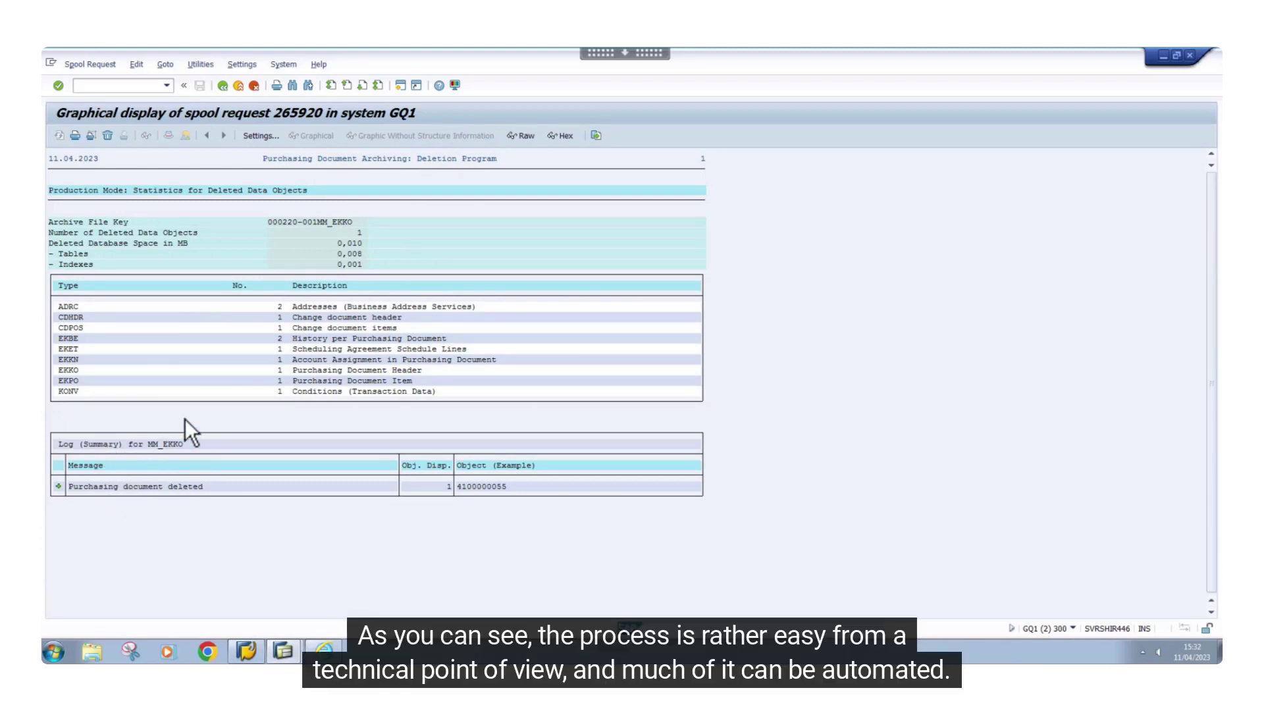
# Back out of the deletion log and job overview to the MM_EKKO initial screen
pyautogui.click(223, 86)
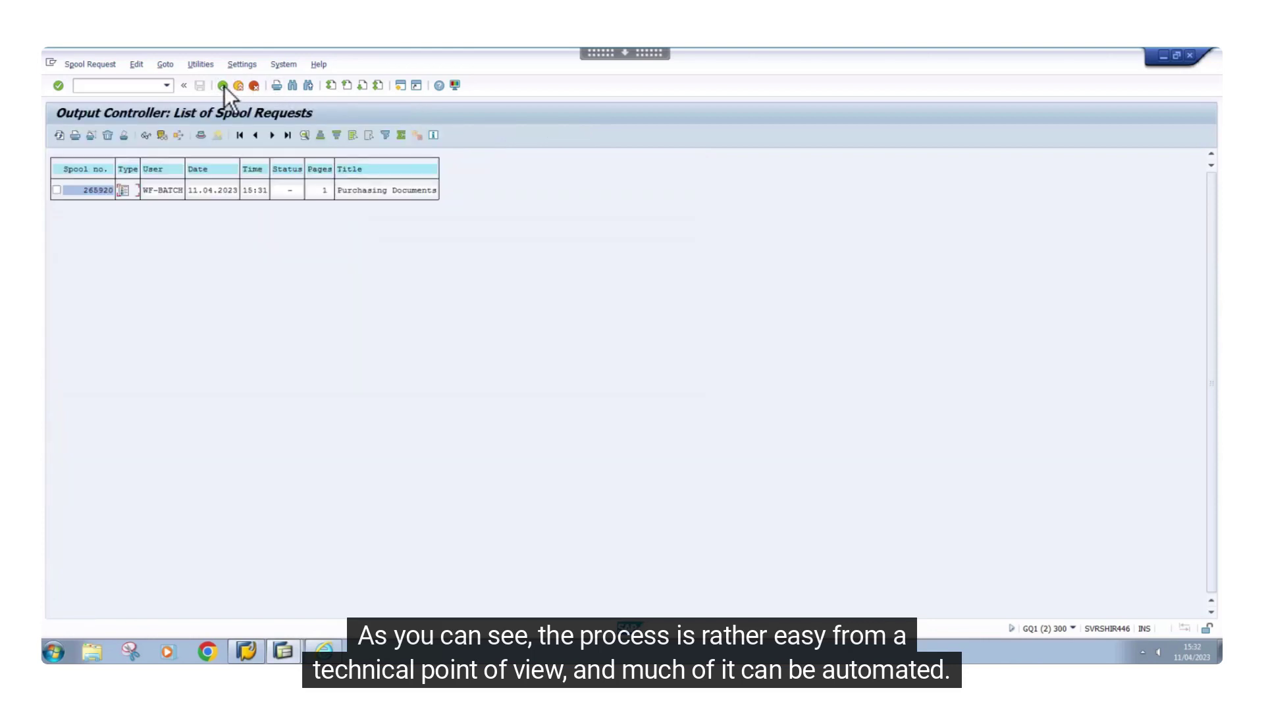
pyautogui.click(223, 85)
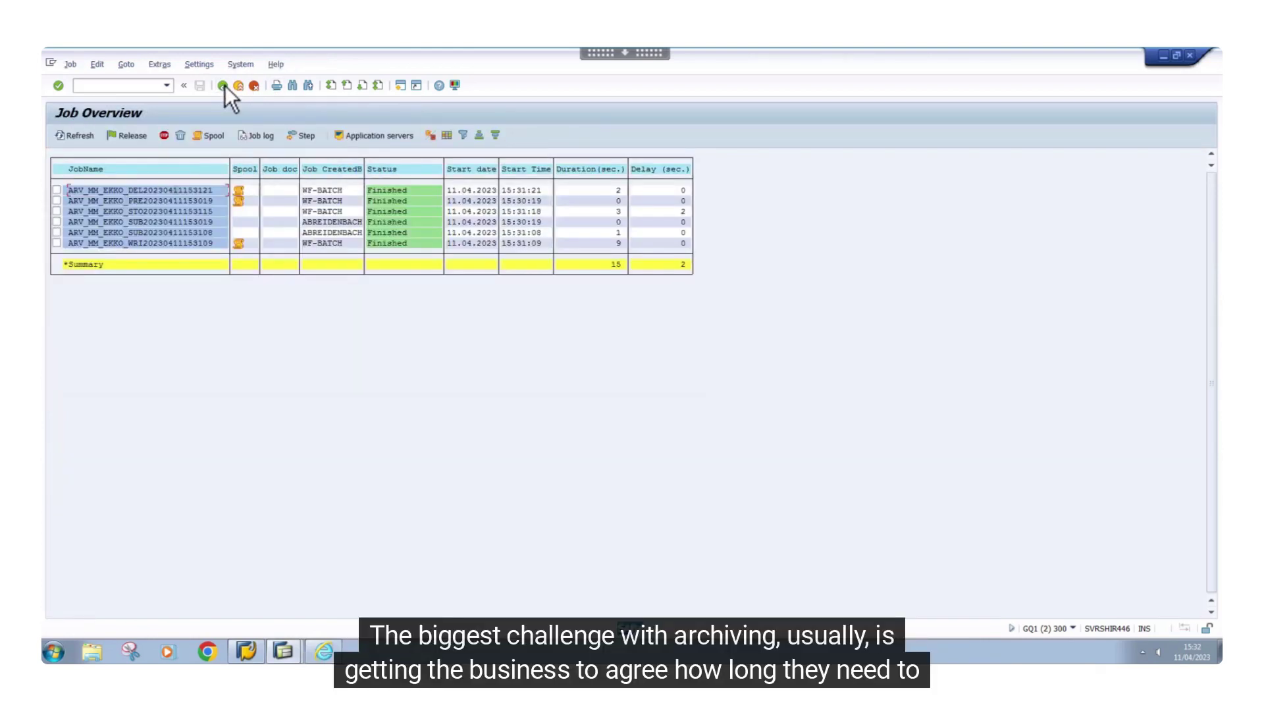
pyautogui.click(224, 85)
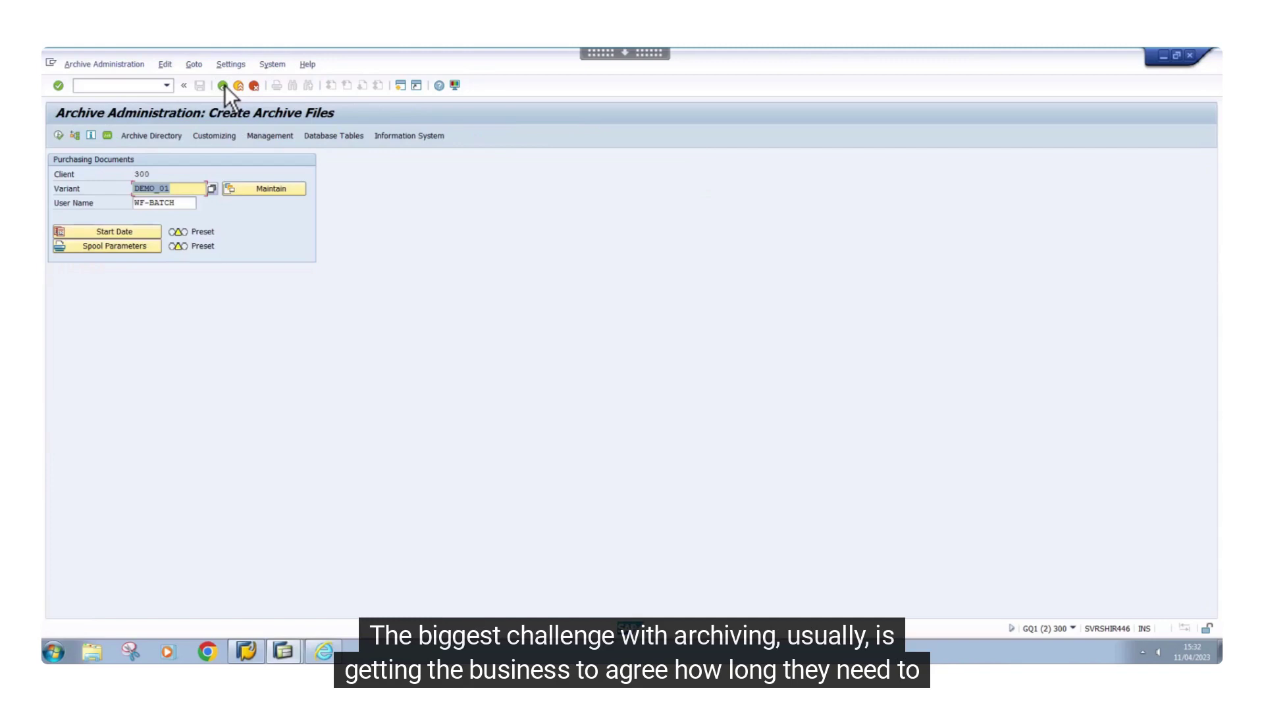
pyautogui.click(224, 85)
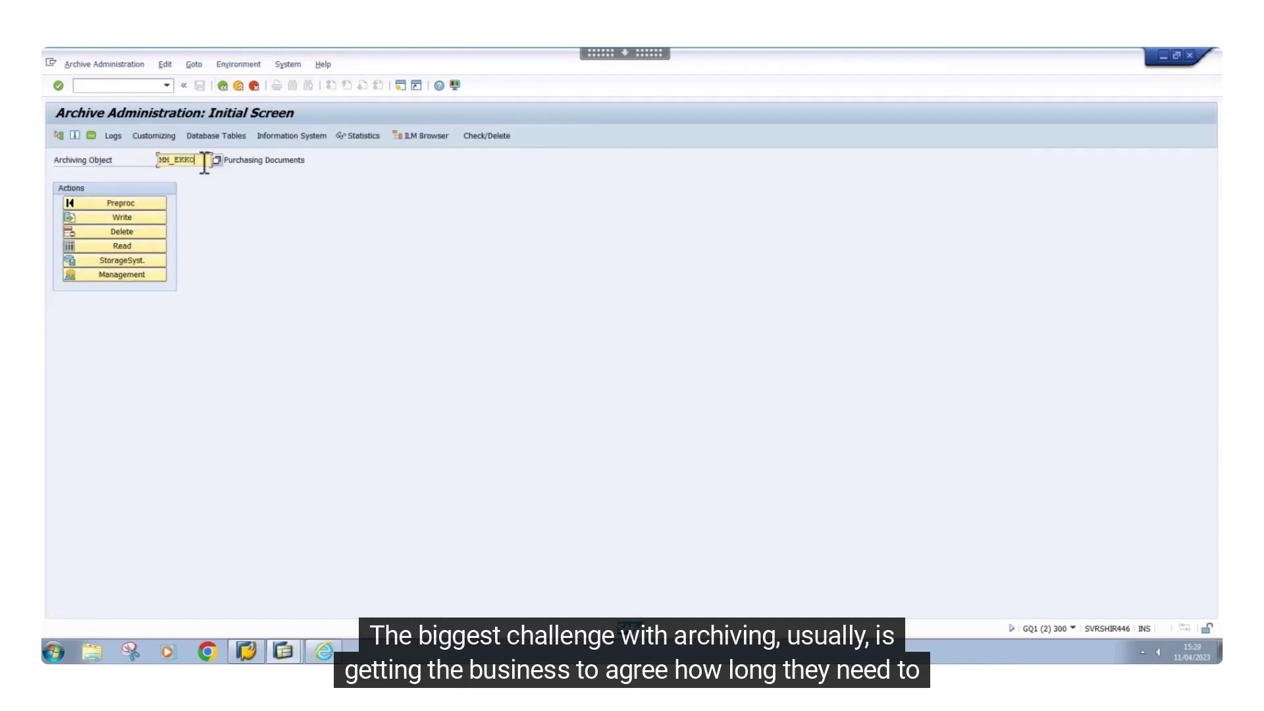